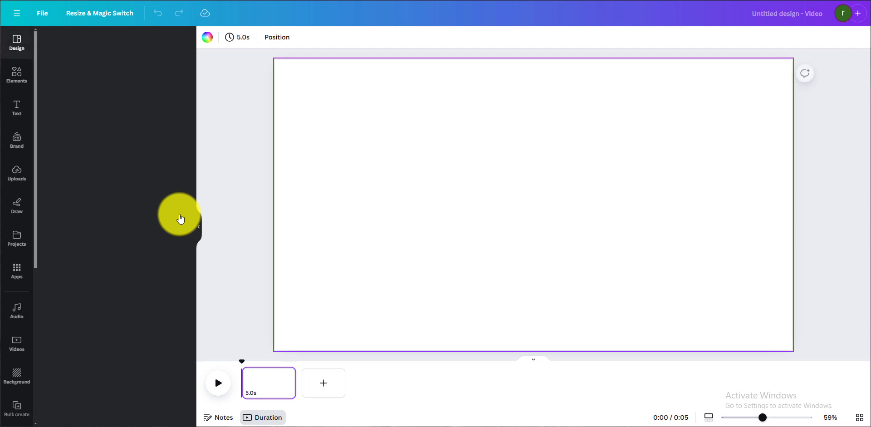
Find the TypeCraft app in the apps library and open it.
click(17, 271)
click(95, 40)
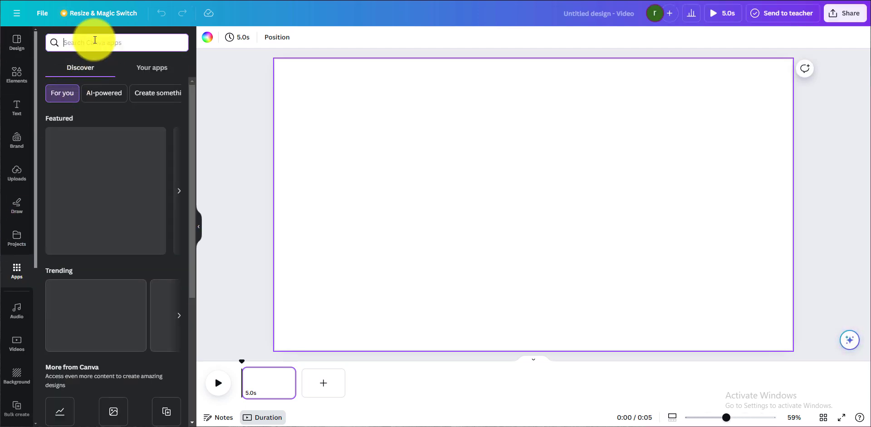
text(typec)
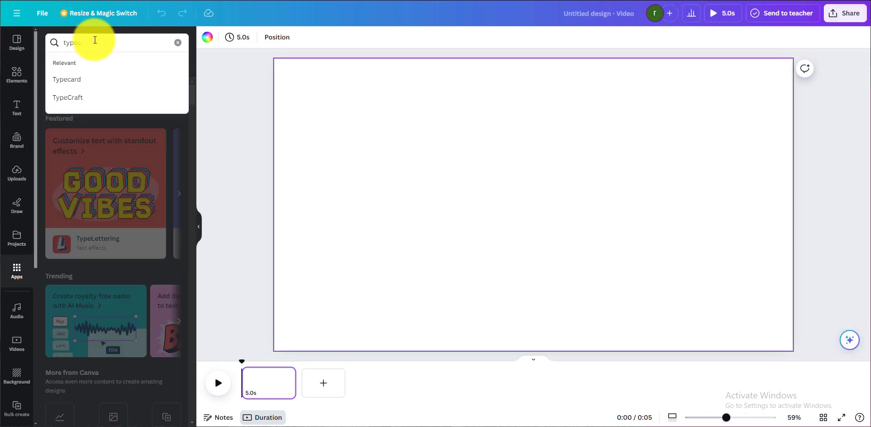
click(79, 97)
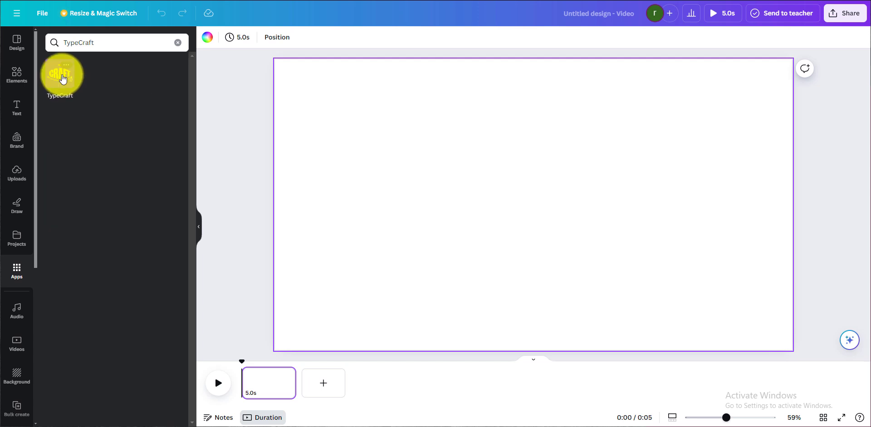
click(82, 96)
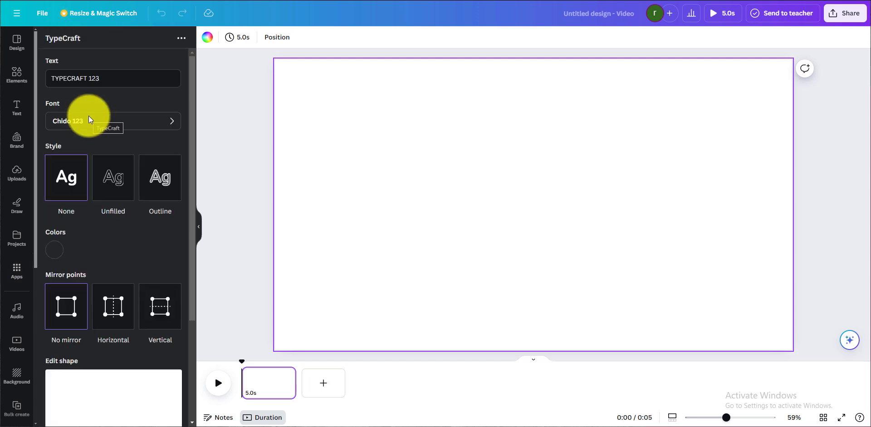
Search the TypeCraft fonts for "ant" and set the font to Anton Regular 123.
click(135, 123)
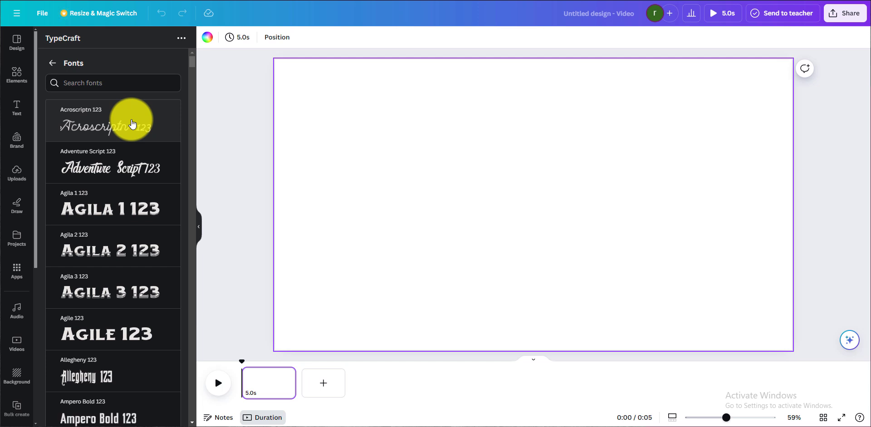
click(116, 83)
text(ant)
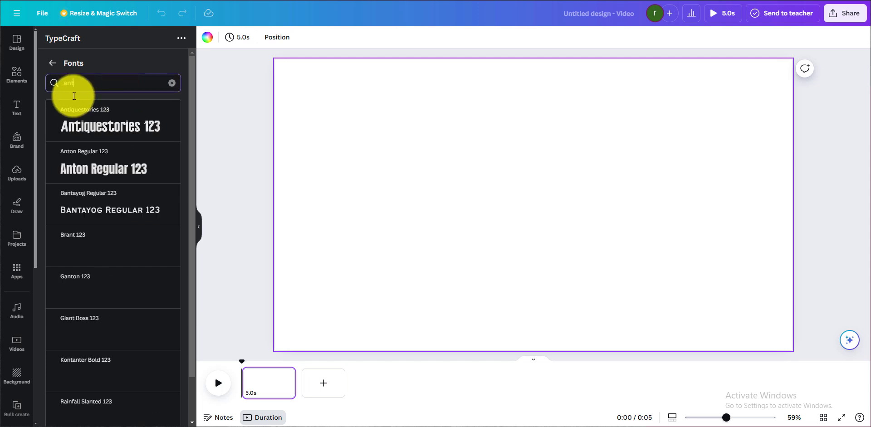
click(87, 160)
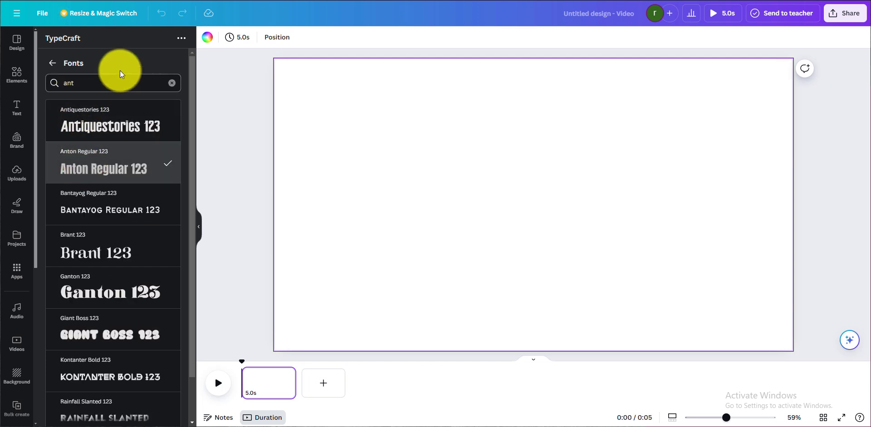
click(171, 83)
click(56, 66)
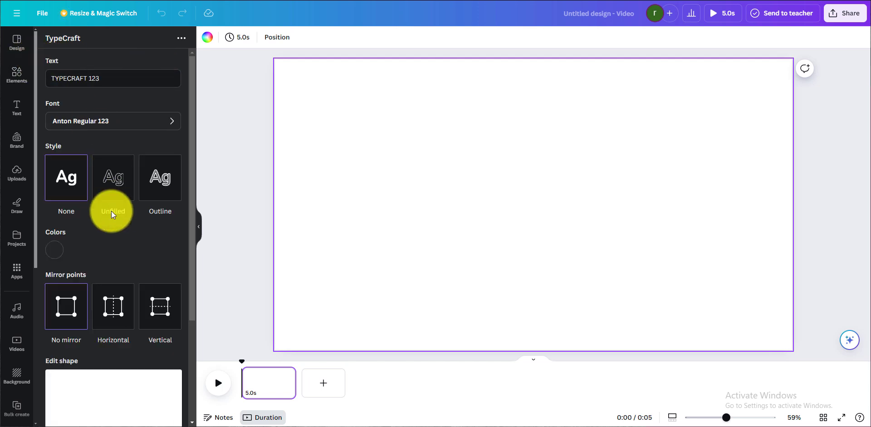
Set the TypeCraft text colour to white.
click(55, 250)
mouse_move(102, 253)
mouse_down()
mouse_move(21, 260)
mouse_move(54, 270)
mouse_move(53, 253)
mouse_up()
click(92, 240)
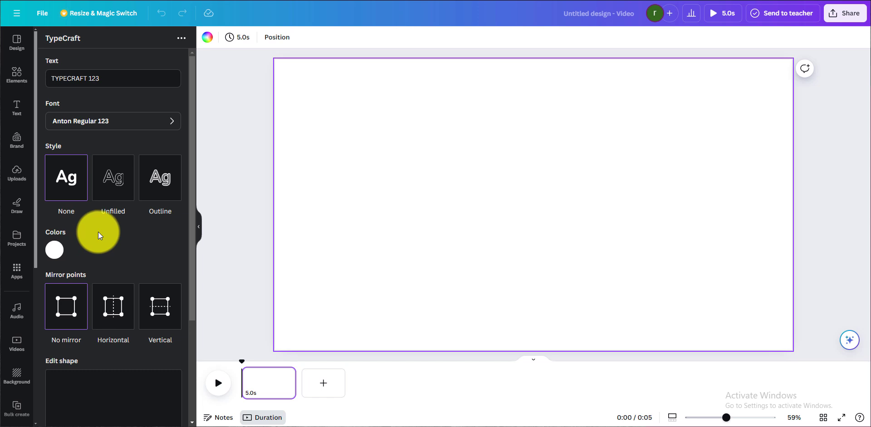
Replace the TypeCraft sample text with "ISLAND".
scroll(98, 233, down, 3)
scroll(87, 286, up, 3)
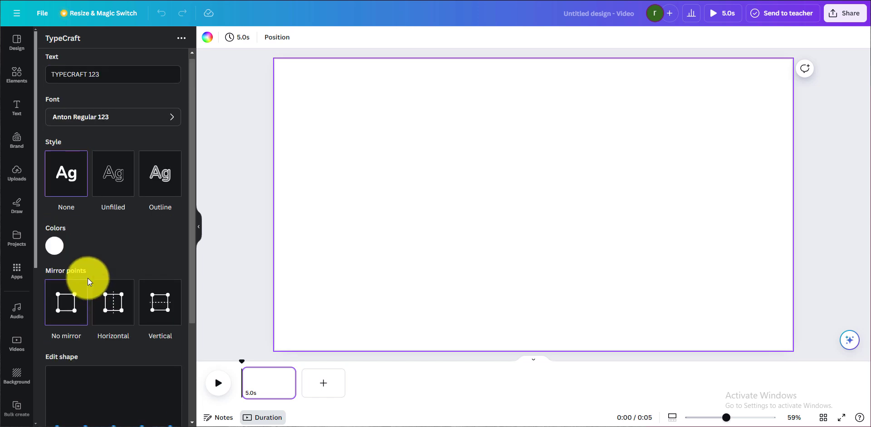
key(BackSpace)
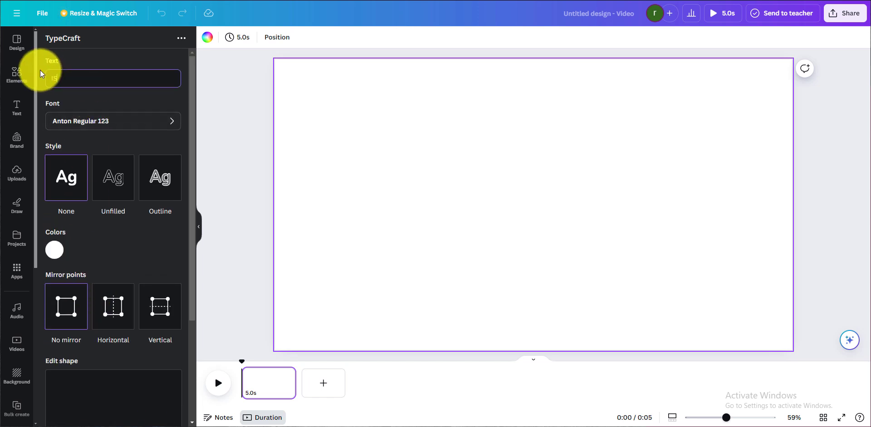
text(ISLAND)
Warp the ISLAND lettering into a wave that arches over its first half and dips in its second, and add it to the design.
scroll(95, 254, down, 3)
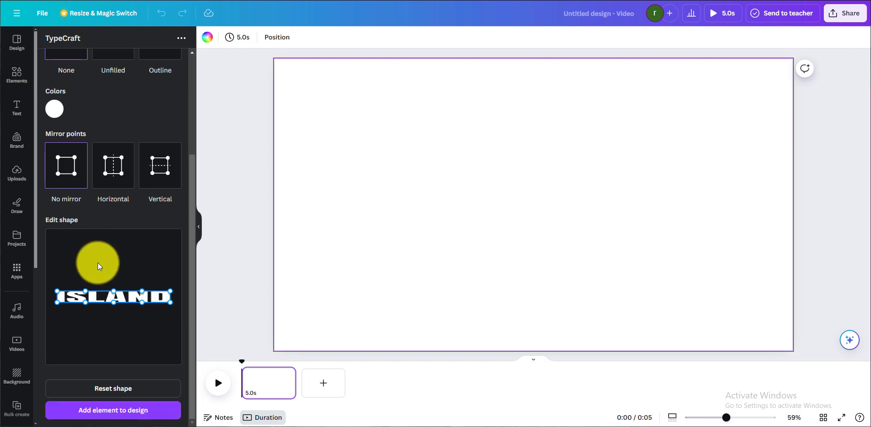
drag(59, 302, 112, 295)
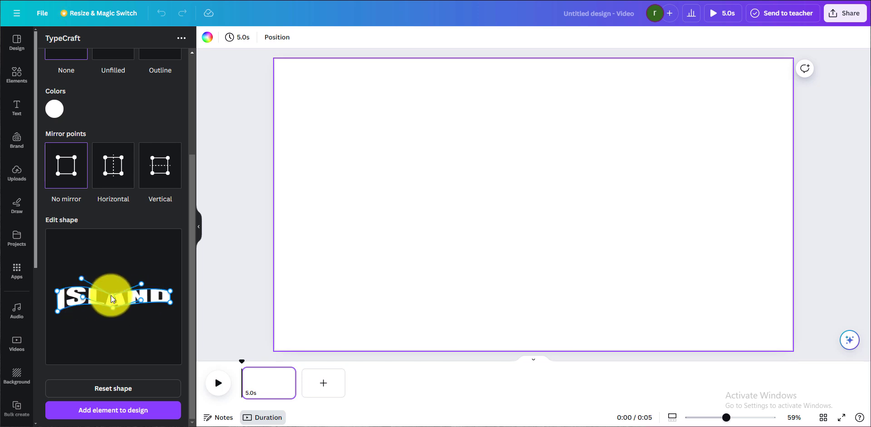
drag(110, 295, 108, 307)
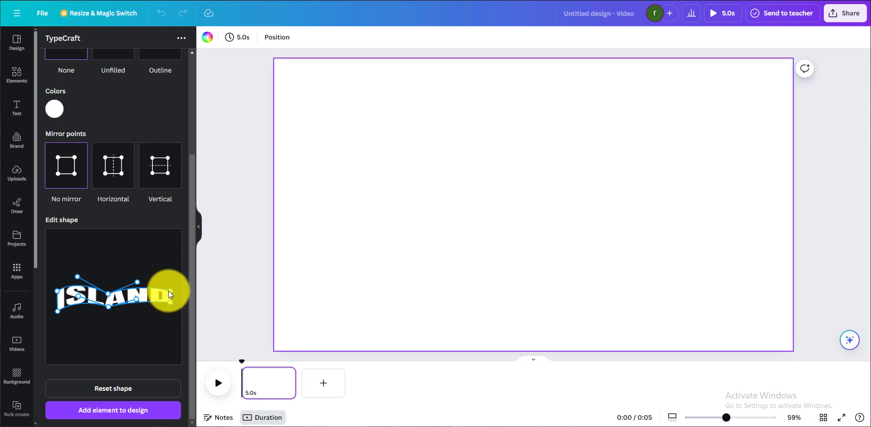
drag(170, 303, 168, 311)
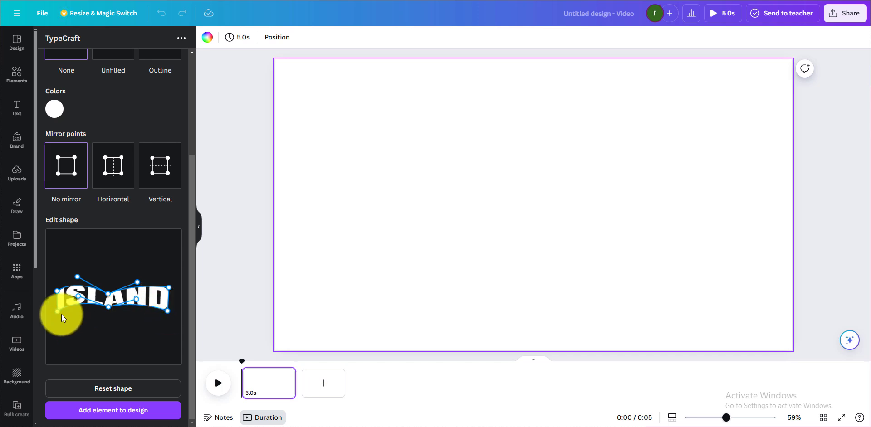
drag(169, 287, 164, 277)
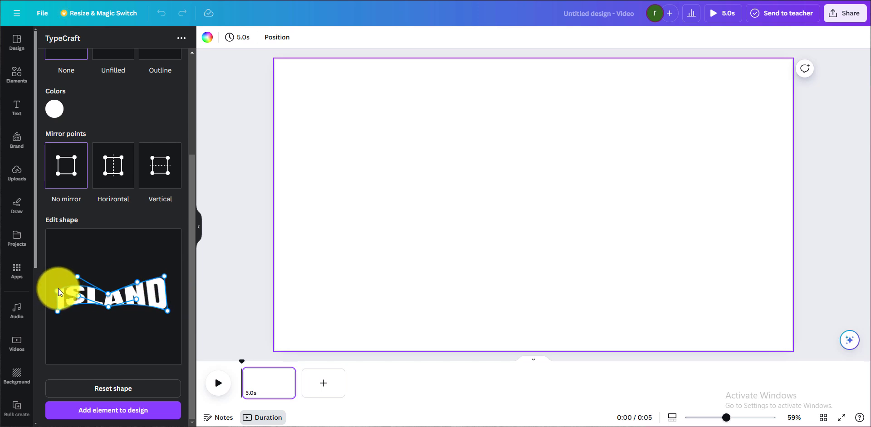
mouse_move(58, 288)
mouse_down()
mouse_move(61, 276)
mouse_move(56, 283)
mouse_up()
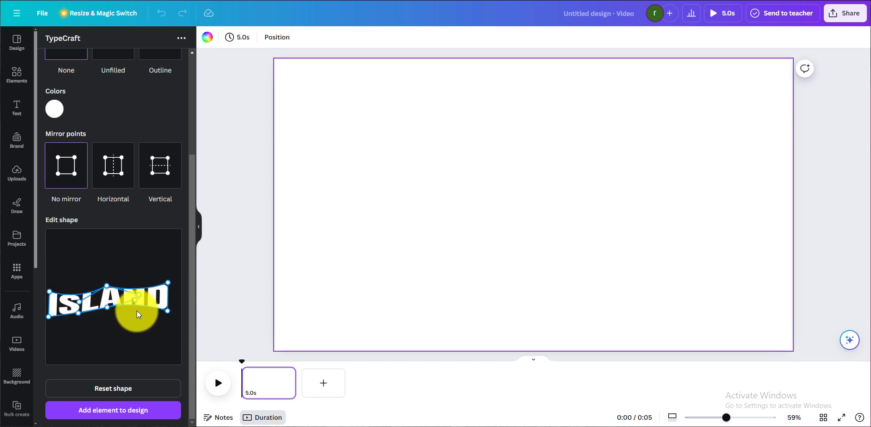
drag(134, 309, 133, 331)
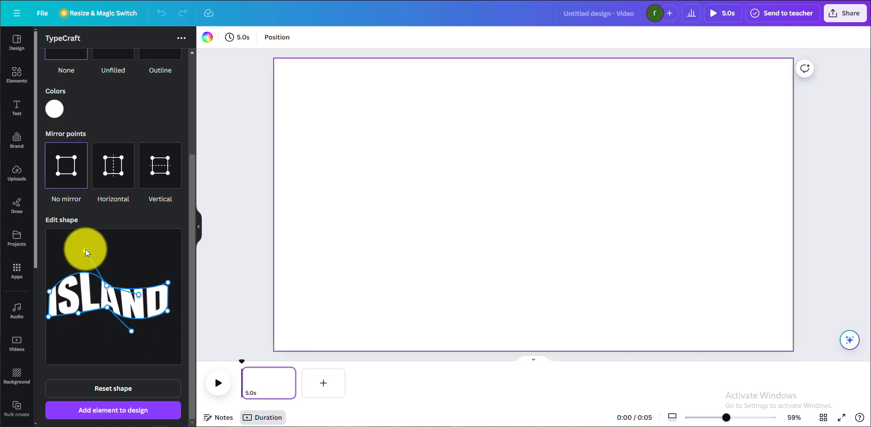
drag(86, 252, 83, 269)
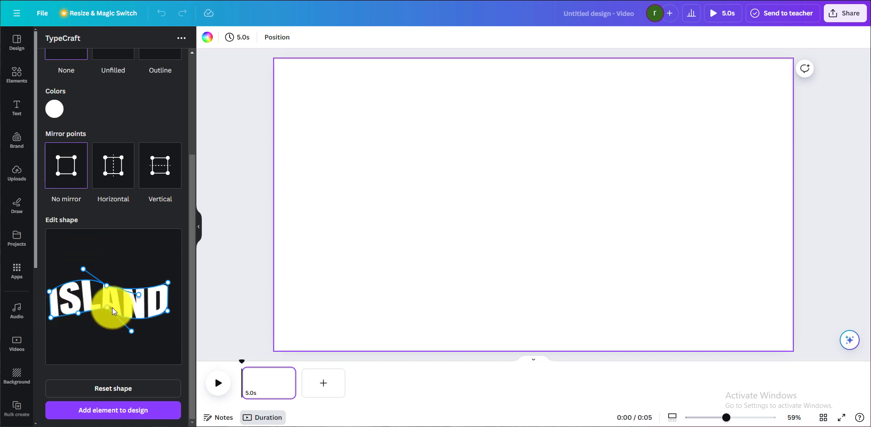
drag(78, 311, 76, 303)
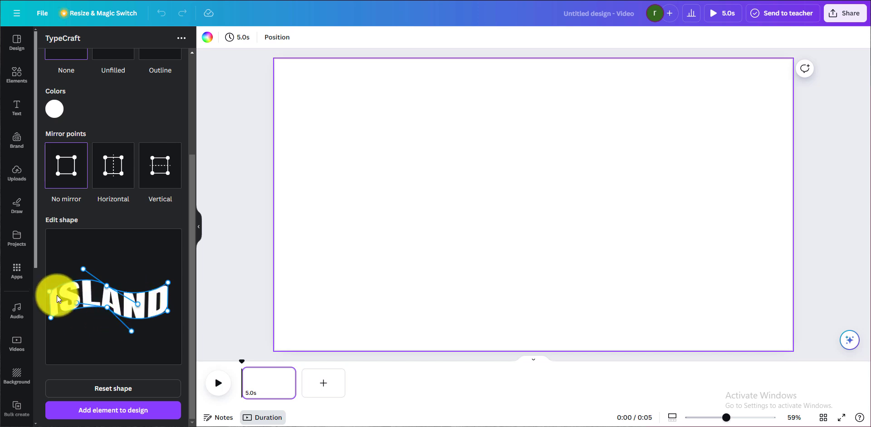
click(120, 414)
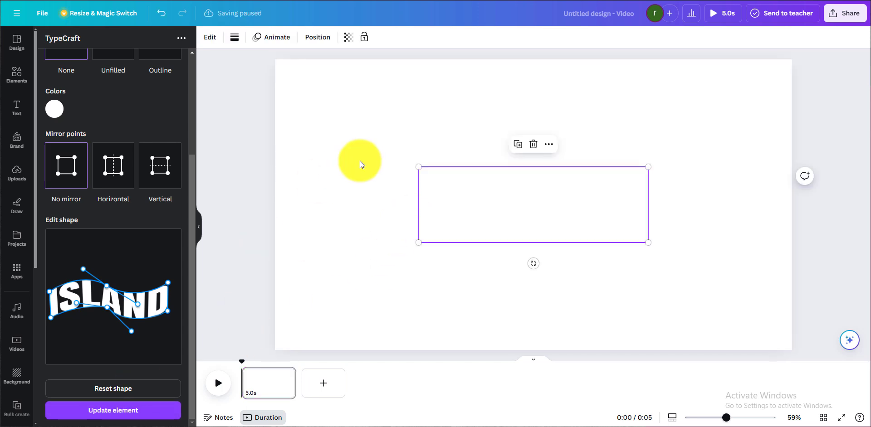
click(360, 161)
Add a square shape to the page and stretch it into a wide rectangle larger than the lettering.
click(17, 74)
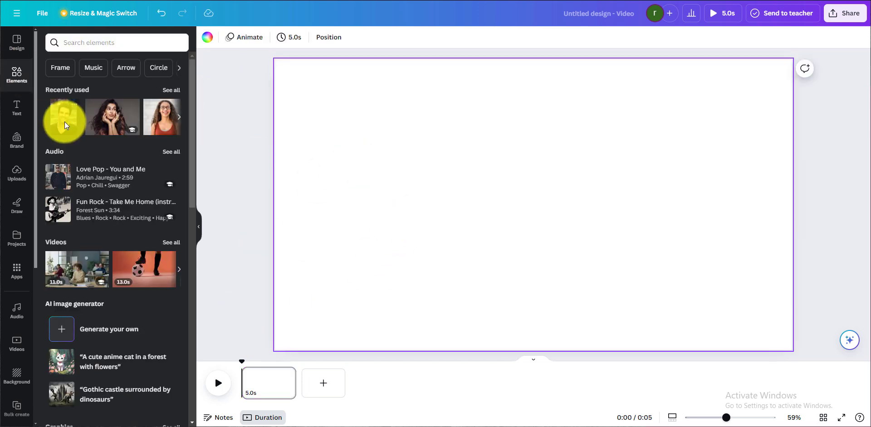
scroll(110, 257, down, 10)
click(53, 94)
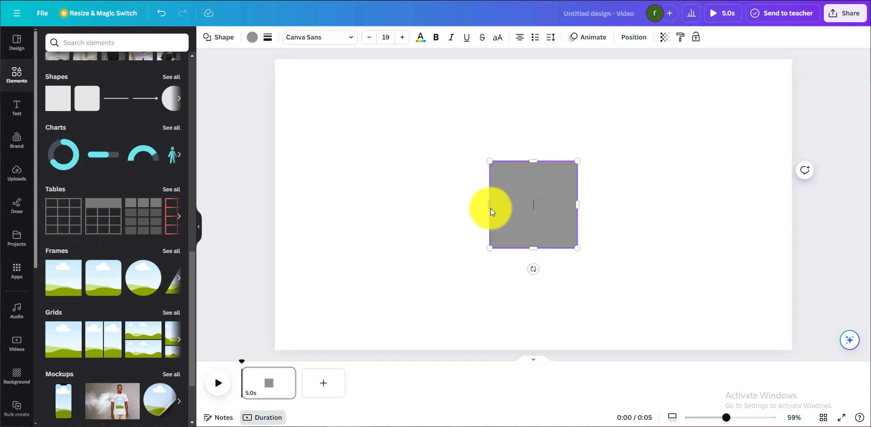
drag(491, 206, 372, 207)
drag(578, 206, 681, 205)
drag(526, 162, 527, 117)
click(473, 99)
Send the grey rectangle behind the ISLAND lettering and centre it around the word.
right_click(473, 131)
mouse_move(490, 241)
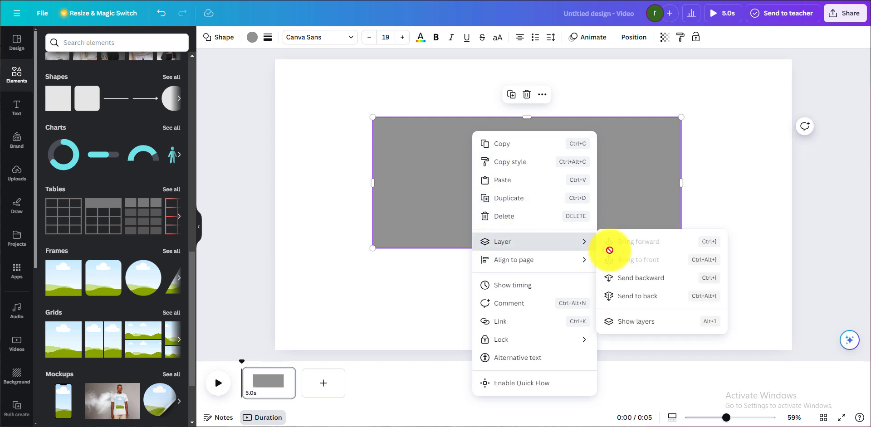
click(628, 275)
drag(634, 154, 638, 163)
click(583, 196)
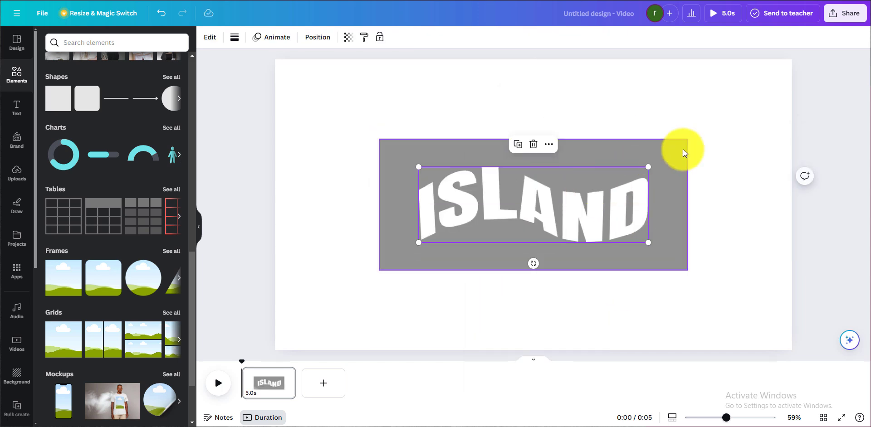
click(716, 131)
Download the design as a PNG at size 3.125.
click(843, 21)
click(706, 239)
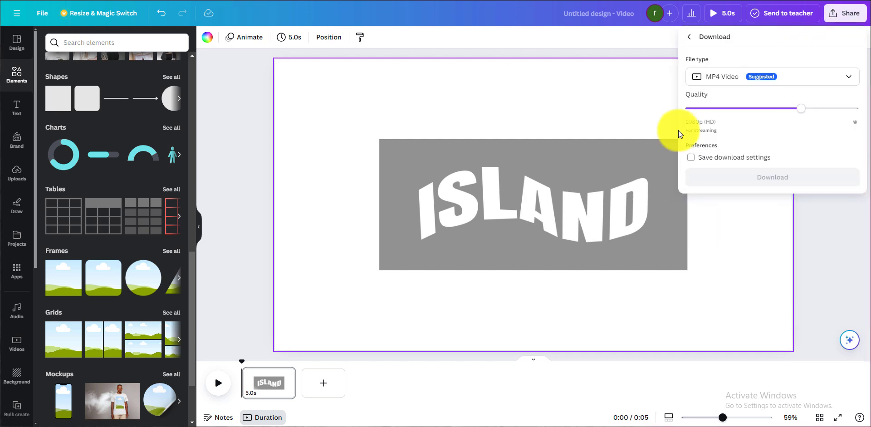
click(721, 78)
click(720, 107)
drag(713, 108, 852, 108)
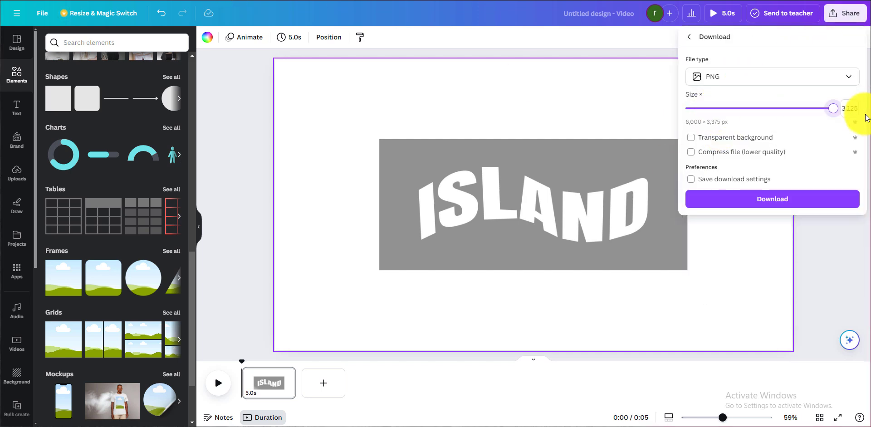
click(782, 200)
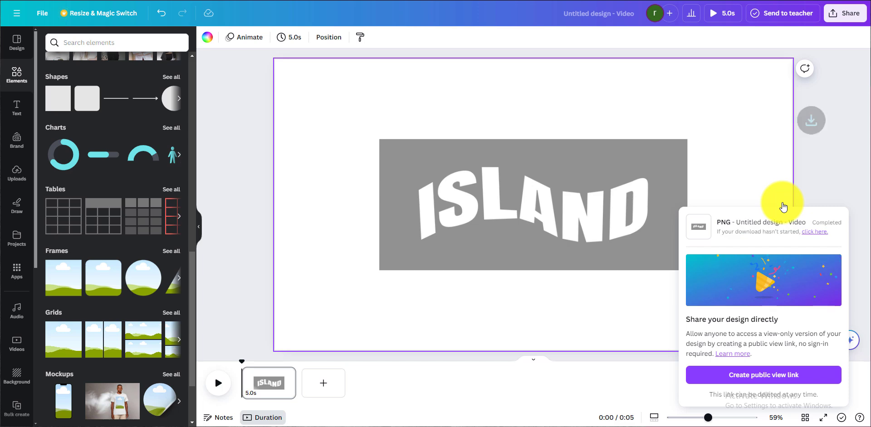
Upload the downloaded PNG to the design's uploads and delete the lettering and rectangle from the page.
drag(731, 18, 141, 158)
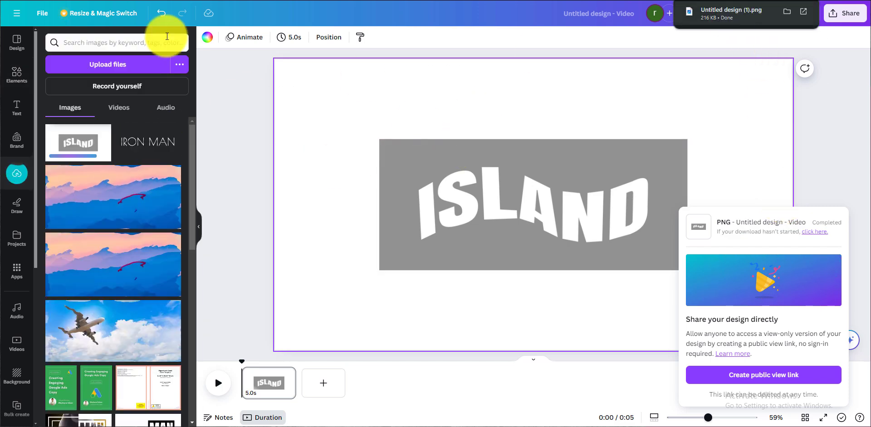
drag(417, 111, 489, 277)
key(Delete)
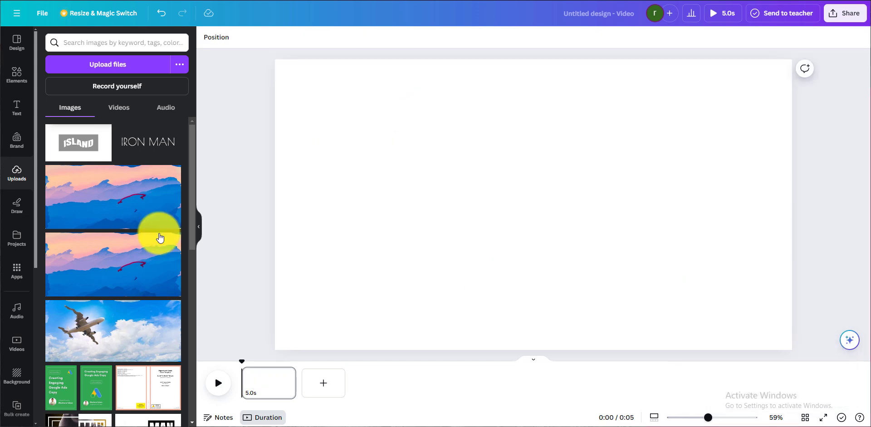
Set the page background to the solid coral red default colour.
click(245, 43)
click(207, 37)
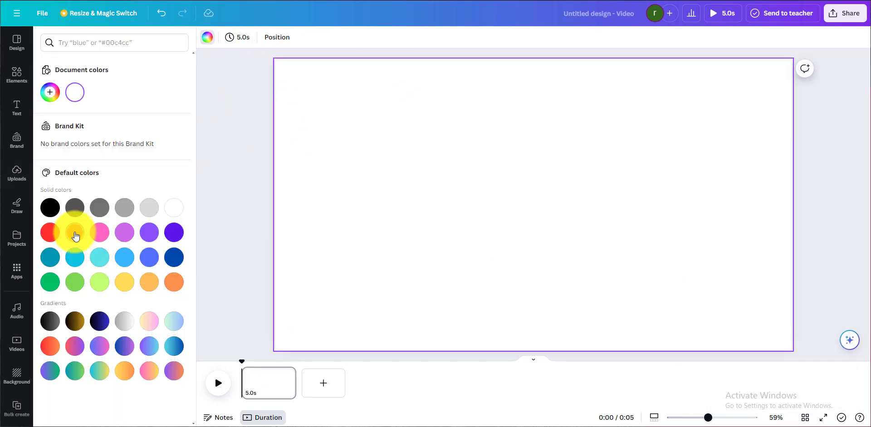
click(75, 233)
click(241, 94)
Place the uploaded ISLAND image on the page and remove its background with BG Remover.
click(73, 145)
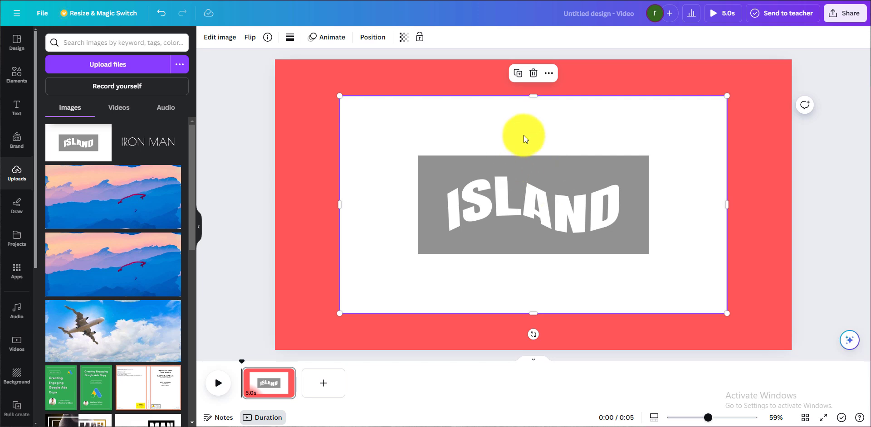
click(219, 37)
click(63, 108)
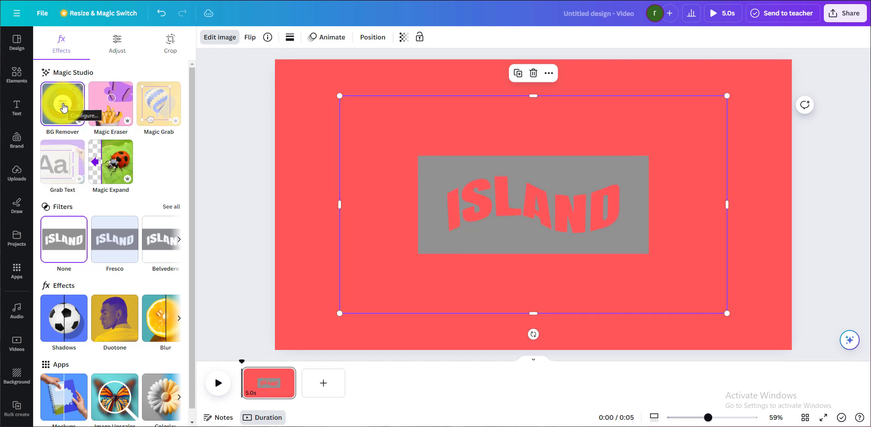
Crop the ISLAND image on all four sides to just inside the grey rectangle.
drag(533, 96, 535, 158)
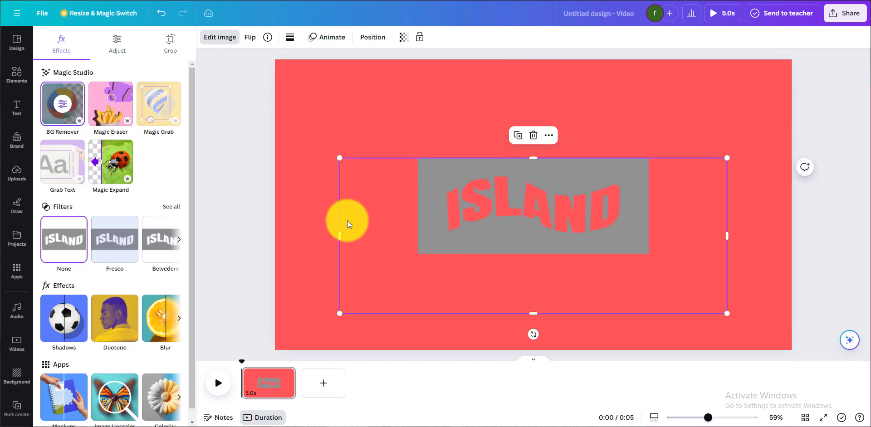
drag(349, 237, 430, 233)
drag(729, 237, 644, 236)
drag(548, 311, 554, 246)
Search the elements library for "beach islan".
click(17, 74)
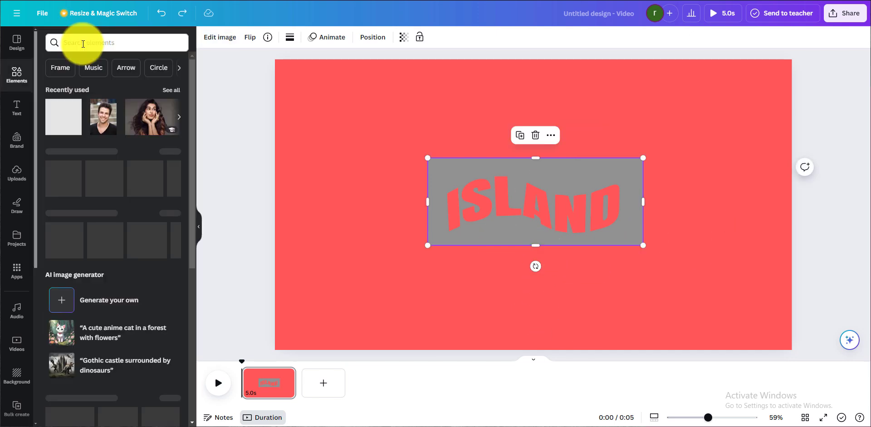
click(83, 43)
text(beach ui)
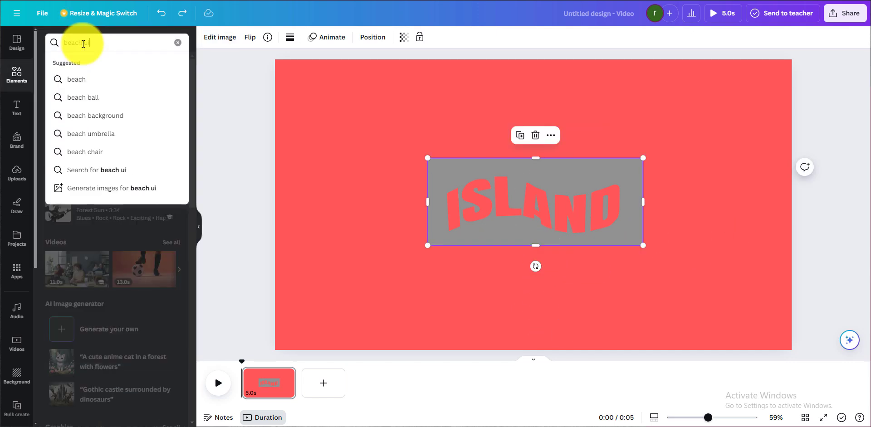
key(BackSpace)
key(BackSpace)
text(islan)
key(Return)
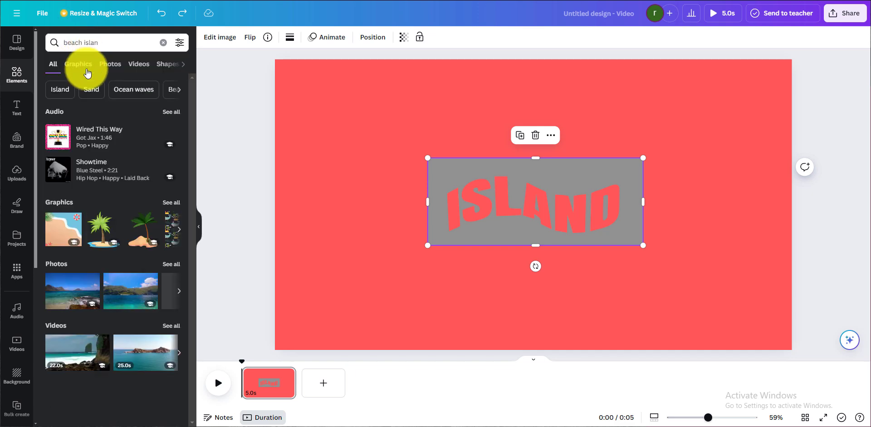
Add the photo of a palm-lined beach with blue sky and turquoise water to the page.
click(111, 65)
scroll(189, 317, down, 5)
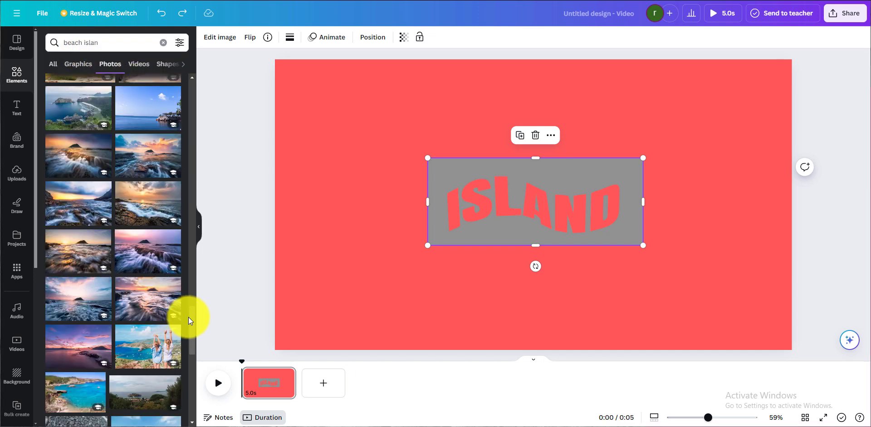
scroll(189, 327, down, 5)
click(141, 335)
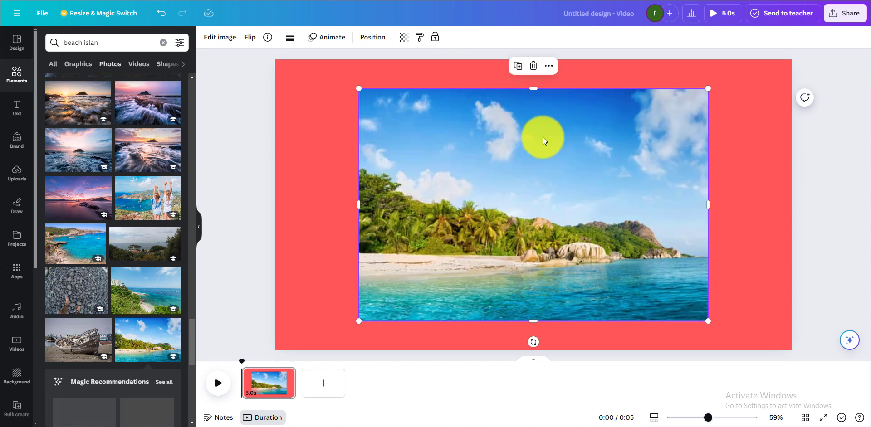
Move the beach photo to the upper part of the page and send it to the back, behind the ISLAND cut-out.
drag(530, 173, 545, 136)
right_click(457, 100)
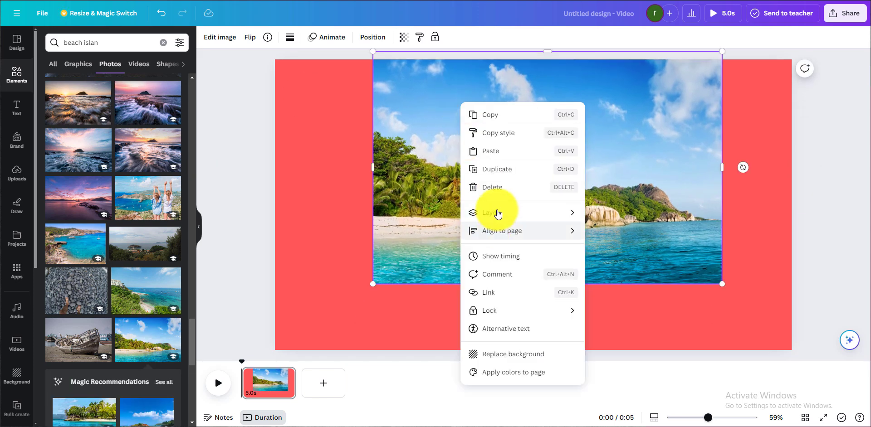
mouse_move(498, 214)
click(615, 269)
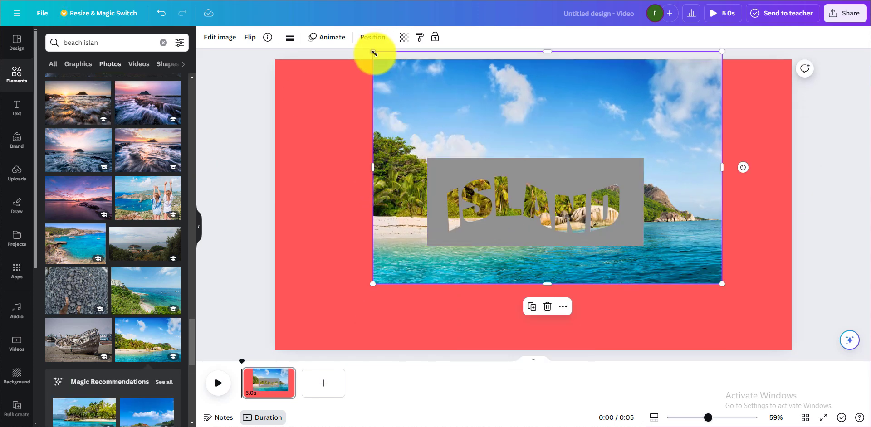
Shrink and reposition the beach photo behind the letters and crop it to stay within the grey rectangle.
drag(410, 89, 416, 73)
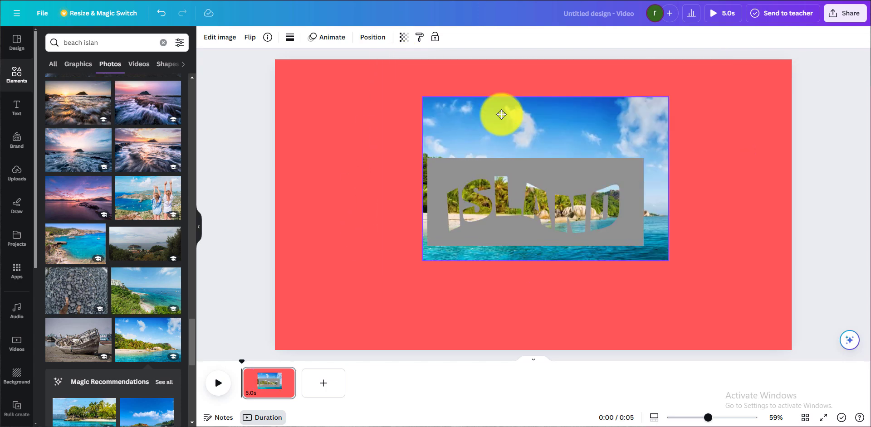
drag(502, 115, 506, 106)
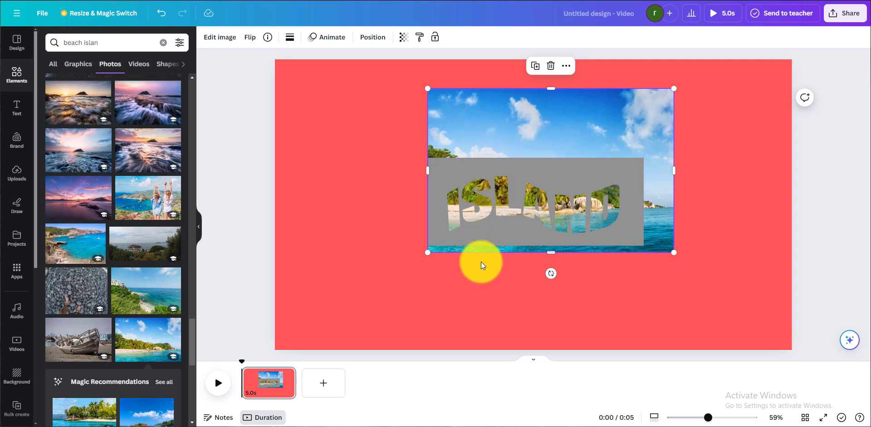
drag(551, 252, 552, 245)
drag(674, 167, 640, 174)
drag(533, 90, 532, 163)
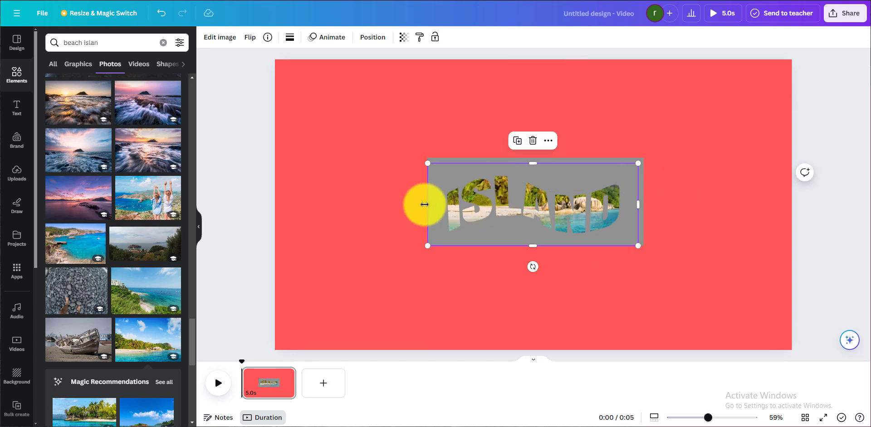
Set the page background to the grey photo colour that matches the ISLAND rectangle.
click(367, 121)
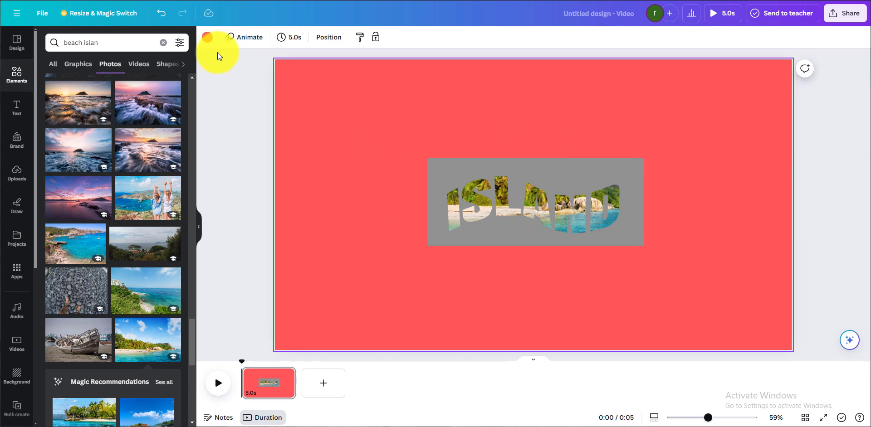
click(207, 37)
click(99, 221)
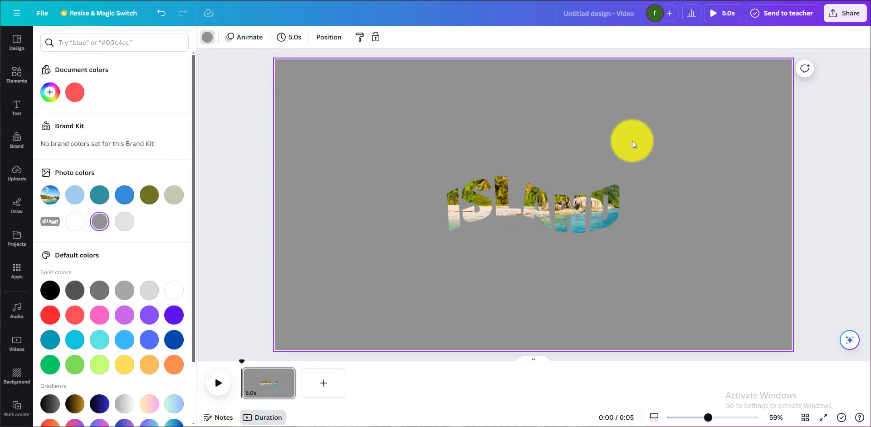
Download the design as a PNG image.
click(844, 12)
click(718, 239)
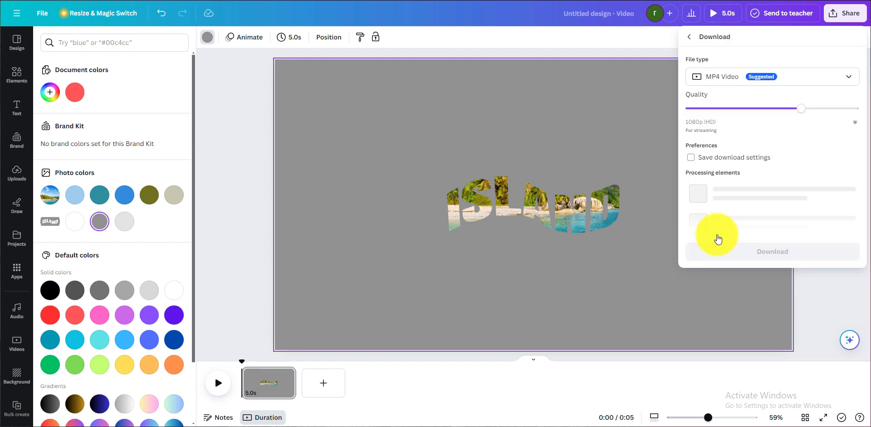
click(753, 76)
click(732, 126)
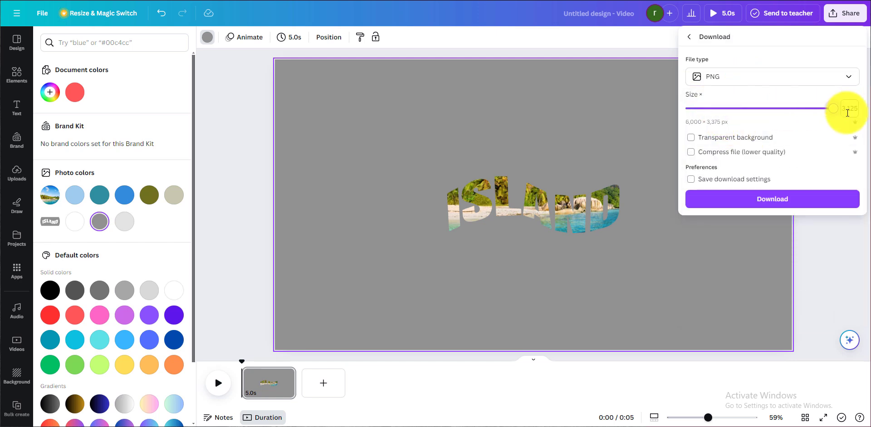
click(787, 197)
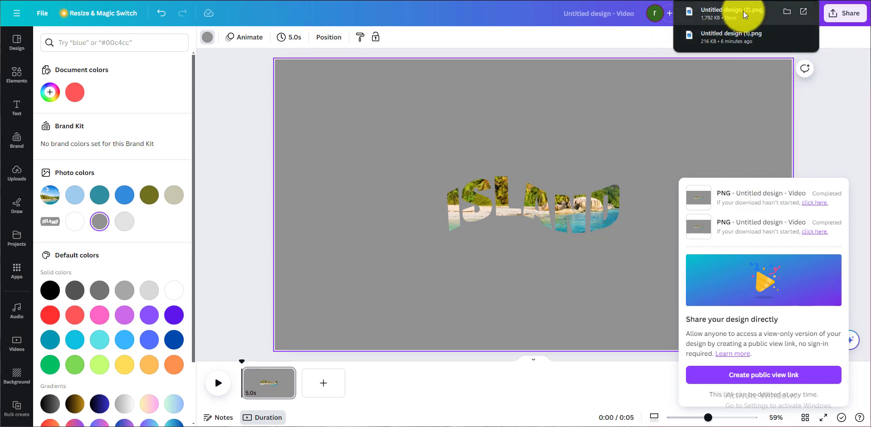
Upload the downloaded Untitled design (2).png to the design and add a second page with a white background.
drag(731, 14, 165, 169)
click(323, 383)
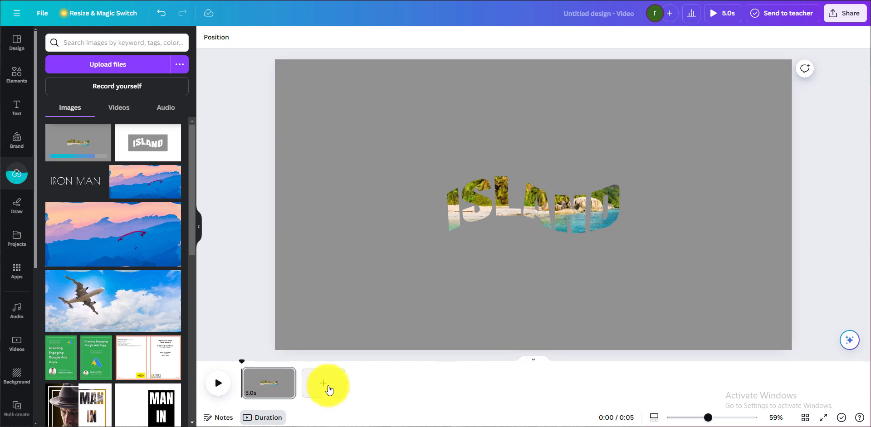
click(207, 36)
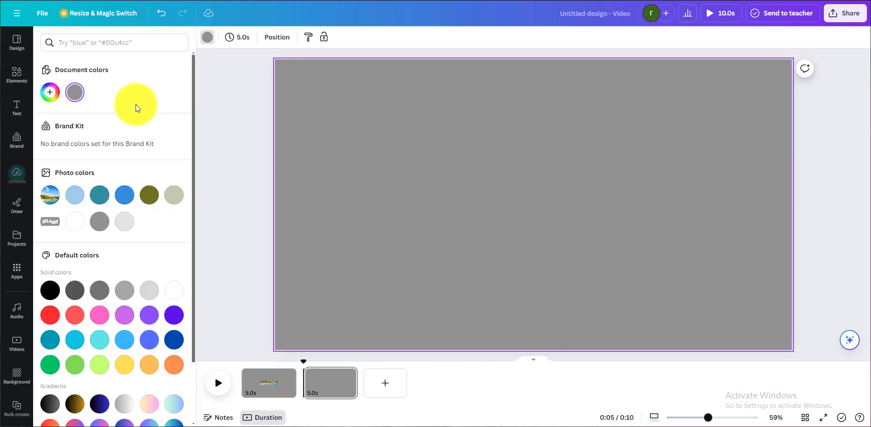
click(174, 291)
Place the uploaded beach-filled ISLAND image on the new page and remove its background with BG Remover.
click(17, 173)
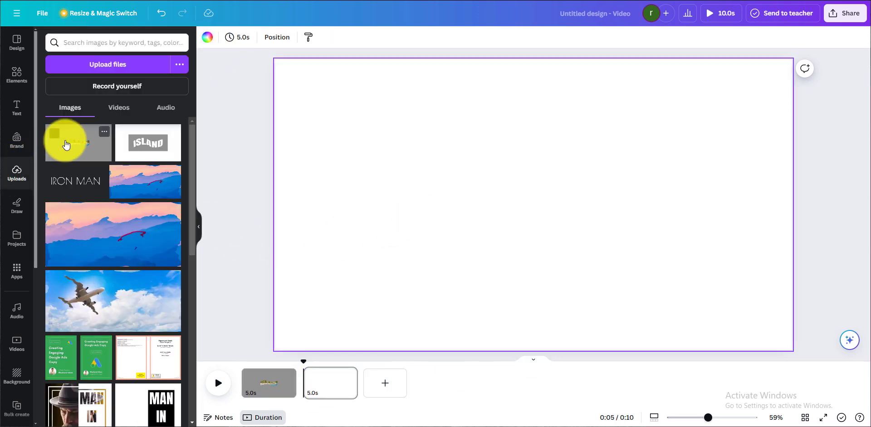
click(66, 143)
click(220, 37)
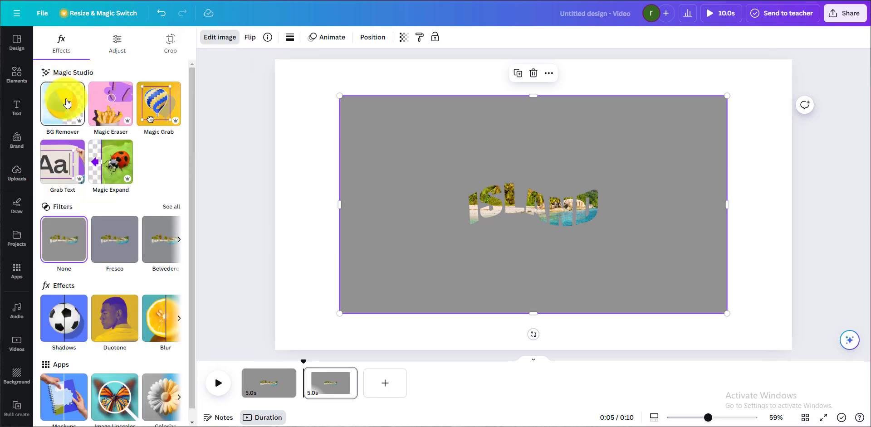
click(62, 103)
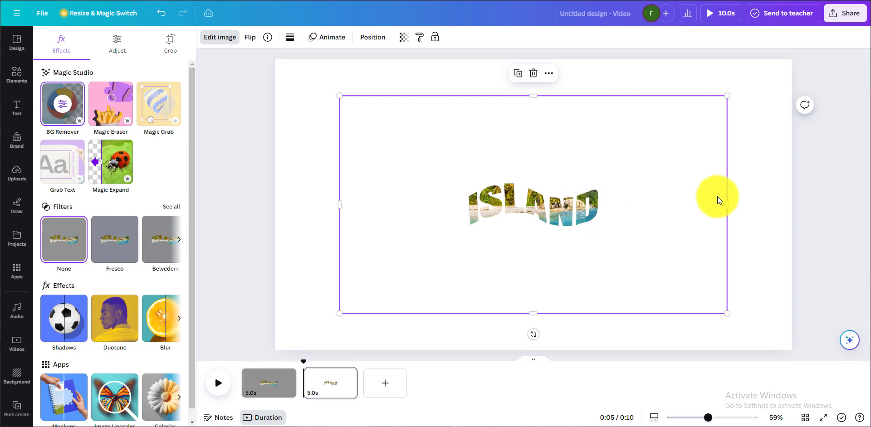
Enlarge the transparent ISLAND image to fill the whole page.
drag(339, 313, 274, 350)
drag(727, 96, 792, 60)
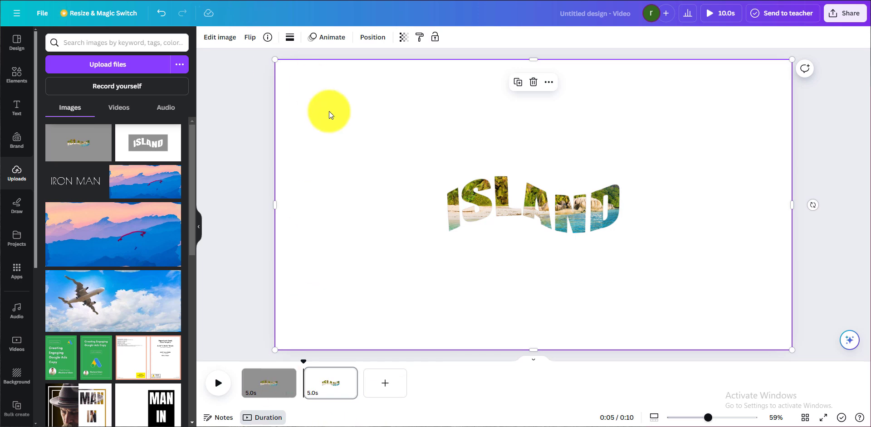
click(17, 75)
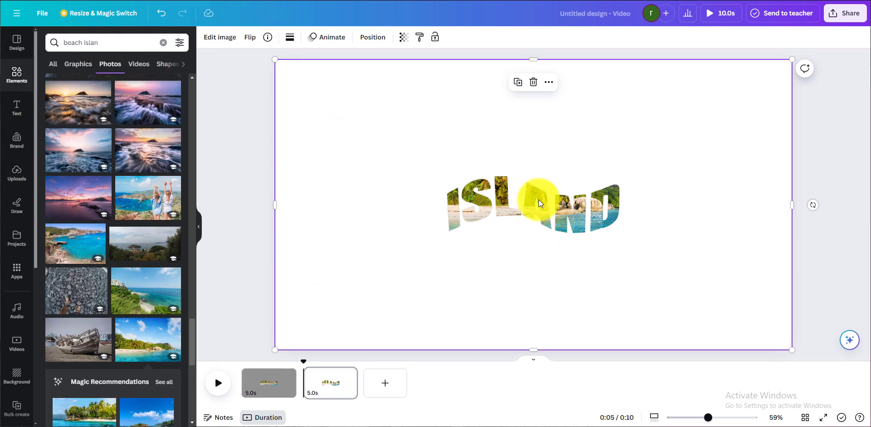
Duplicate the ISLAND image, crop the copy close around its letters and move it to the page's upper right corner.
click(517, 82)
drag(537, 354, 548, 265)
drag(538, 64, 538, 161)
drag(279, 210, 424, 217)
drag(797, 214, 651, 213)
drag(579, 238, 744, 117)
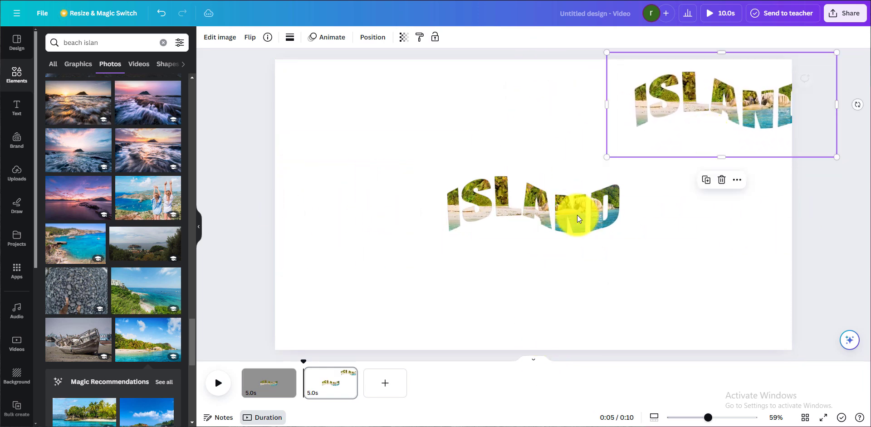
Crop the central ISLAND image on all four sides closer to its letters.
click(578, 219)
drag(532, 60, 531, 144)
drag(534, 350, 533, 285)
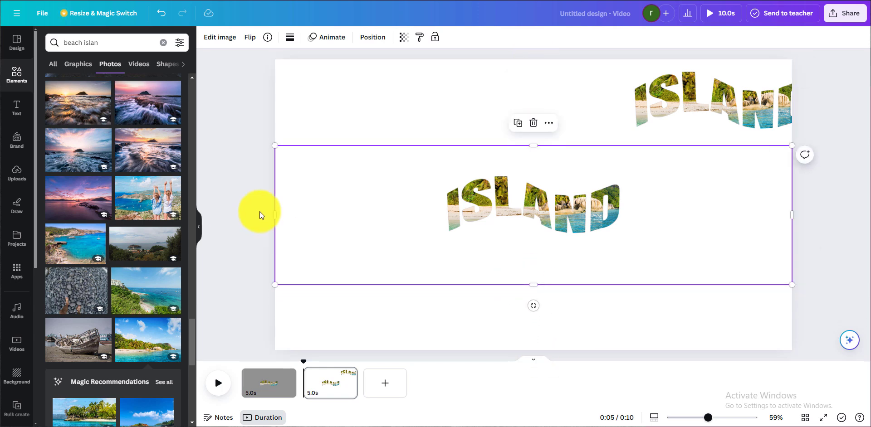
drag(260, 213, 389, 215)
drag(792, 215, 662, 218)
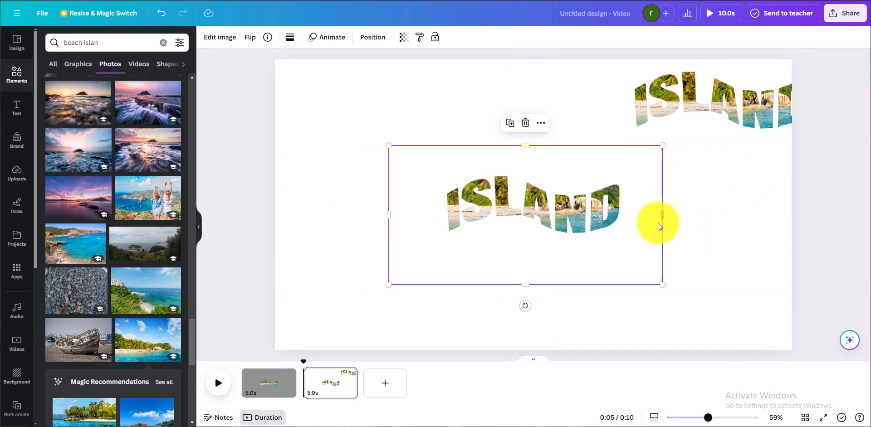
Adjust the central ISLAND image to brightness -60 and contrast 22.
click(228, 37)
click(117, 41)
drag(96, 263, 63, 277)
drag(98, 297, 79, 297)
click(111, 299)
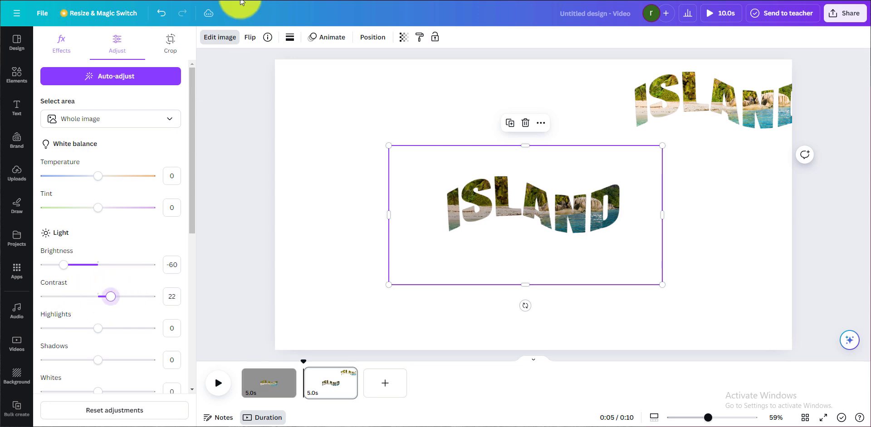
click(348, 251)
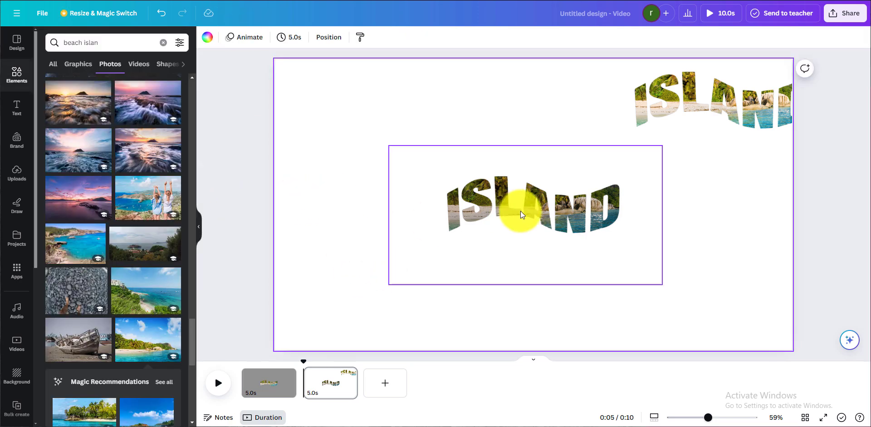
Duplicate the darkened ISLAND image repeatedly and stack the copies with a slight downward offset to build depth.
click(521, 211)
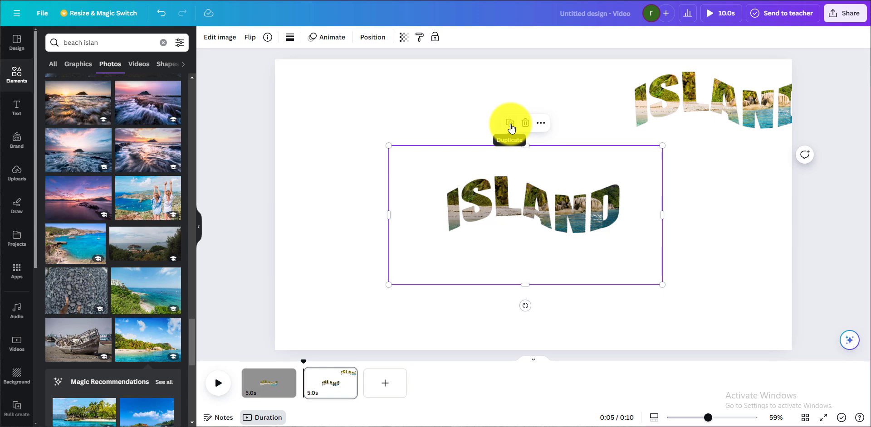
drag(514, 178, 511, 171)
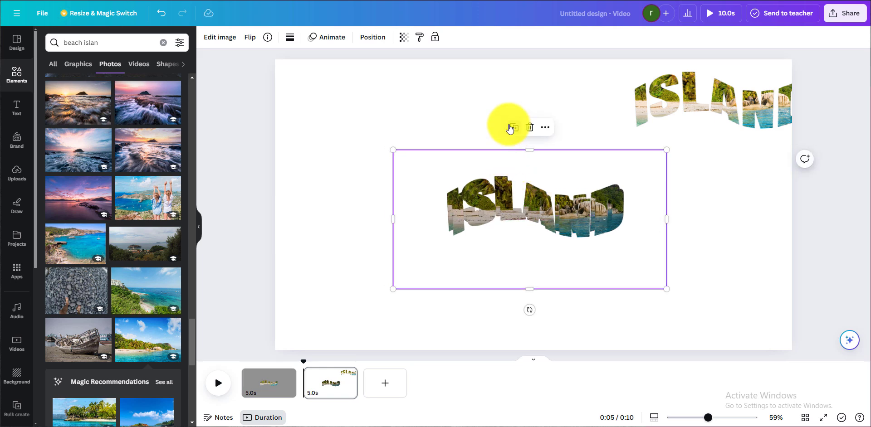
click(509, 130)
mouse_move(501, 224)
mouse_down()
mouse_move(495, 153)
mouse_move(490, 221)
mouse_up()
drag(510, 133, 498, 200)
click(510, 204)
List the page's layers and nudge the stacked darkened ISLAND copies downward one by one, from the lowest to the topmost, to tighten the depth.
right_click(417, 177)
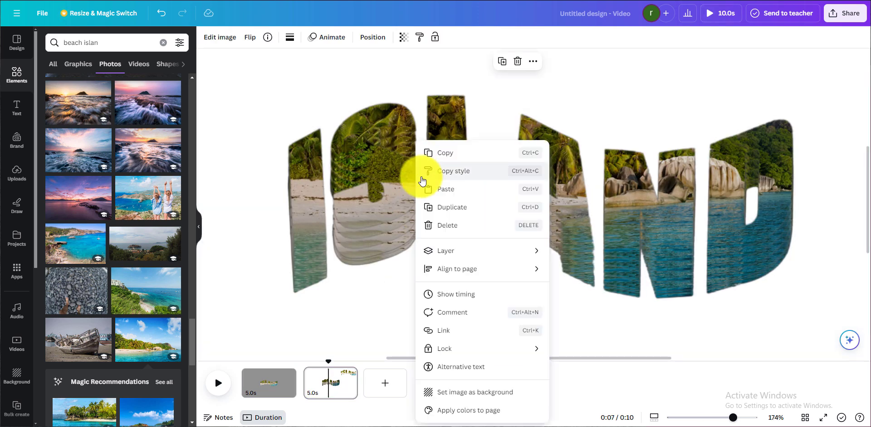
mouse_move(540, 252)
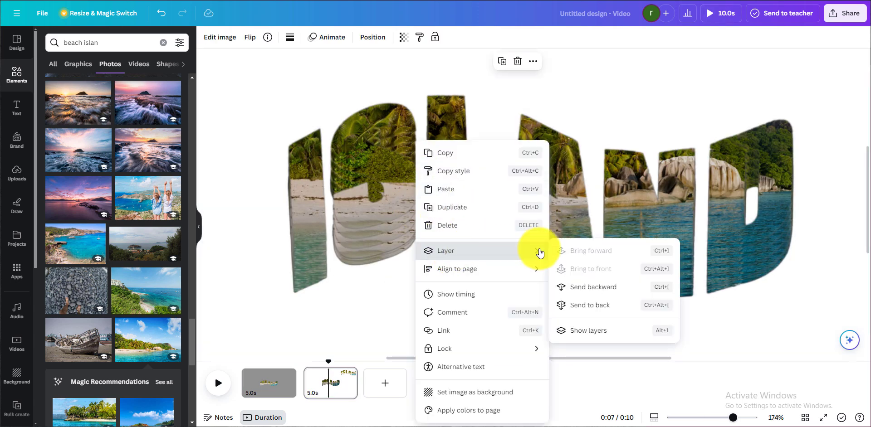
click(588, 330)
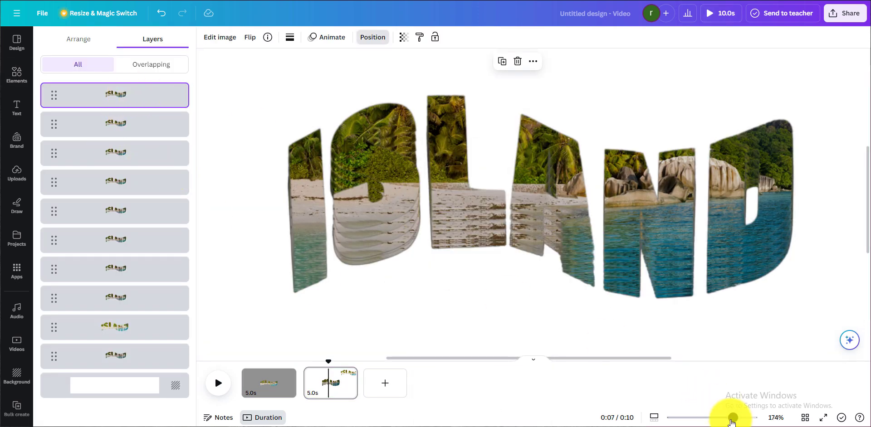
drag(733, 417, 719, 417)
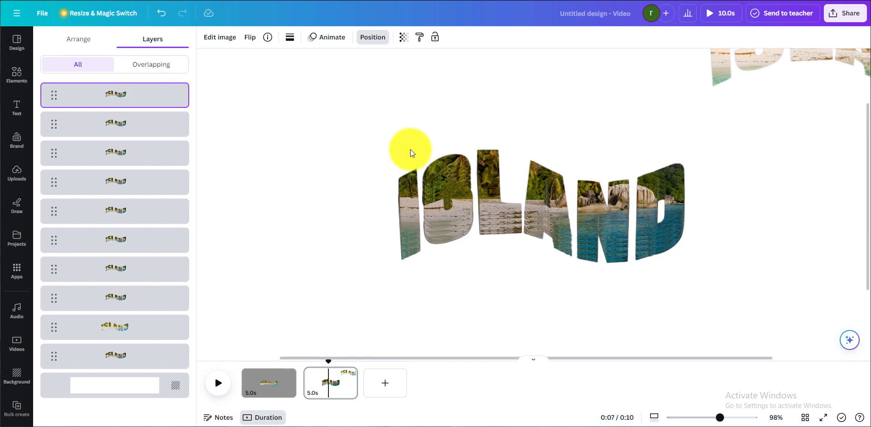
click(169, 130)
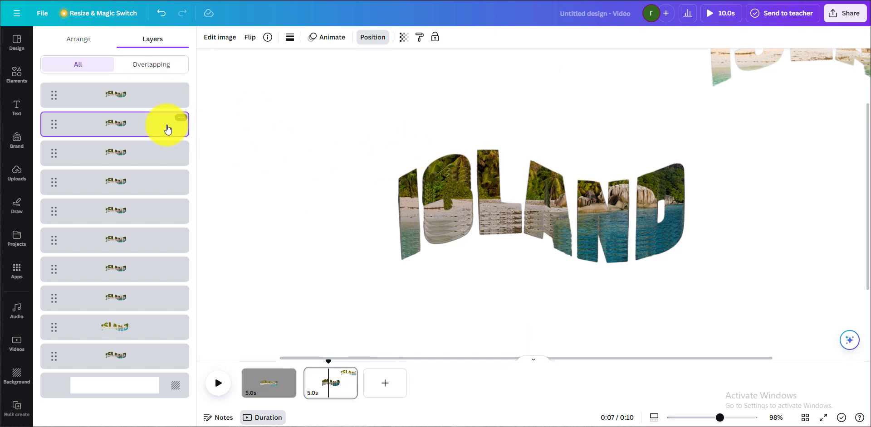
click(127, 298)
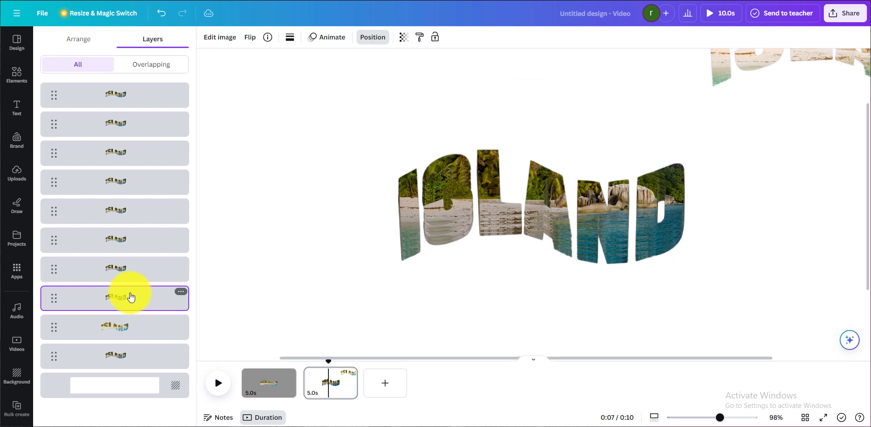
click(134, 272)
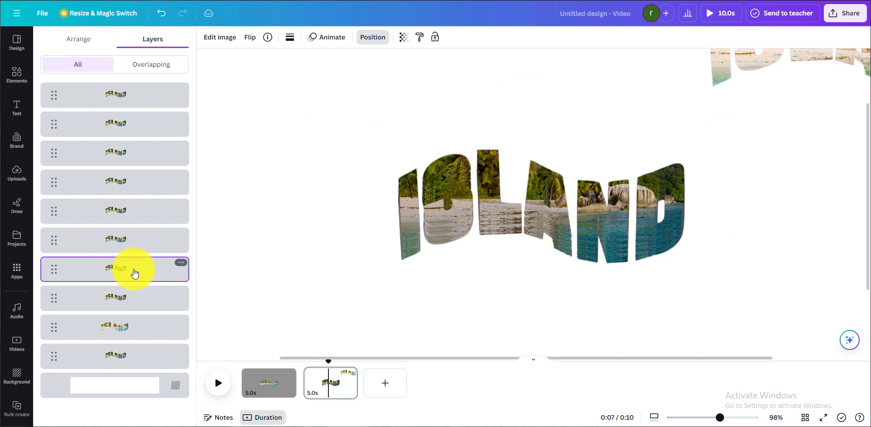
click(136, 243)
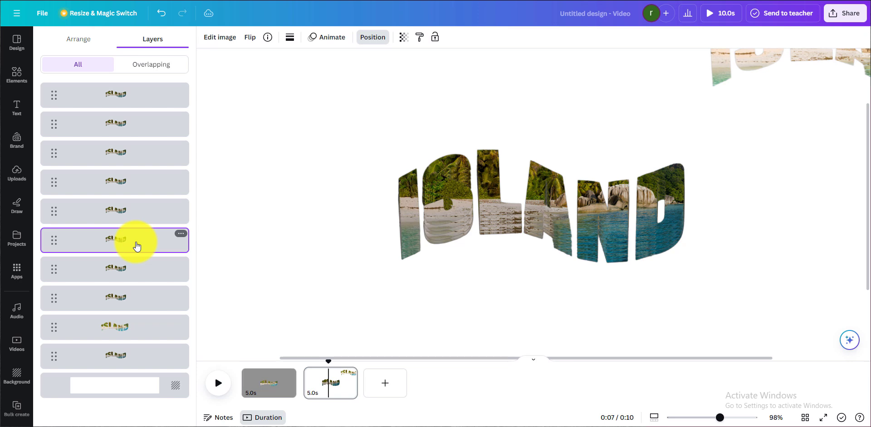
click(137, 214)
click(138, 185)
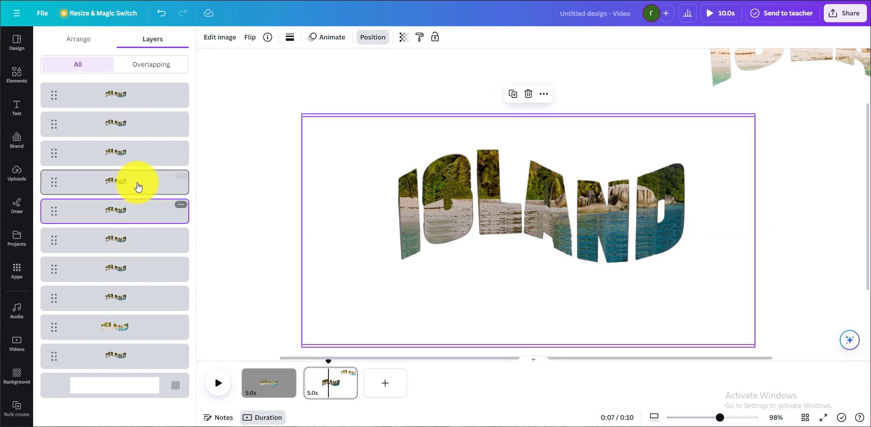
click(132, 155)
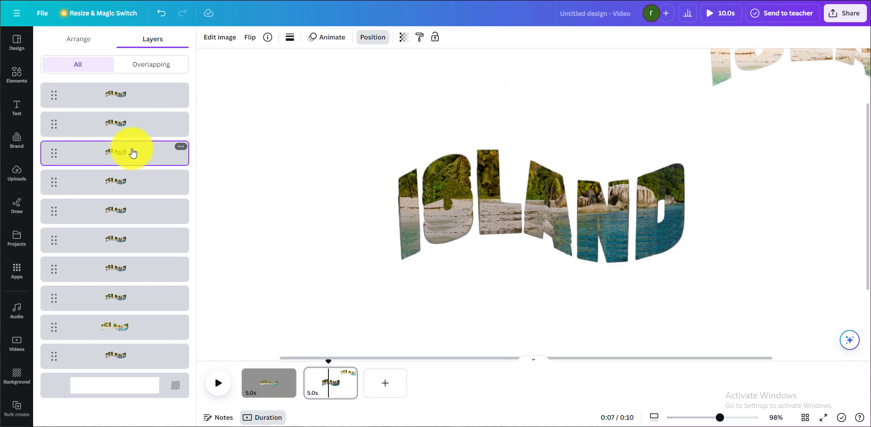
click(130, 133)
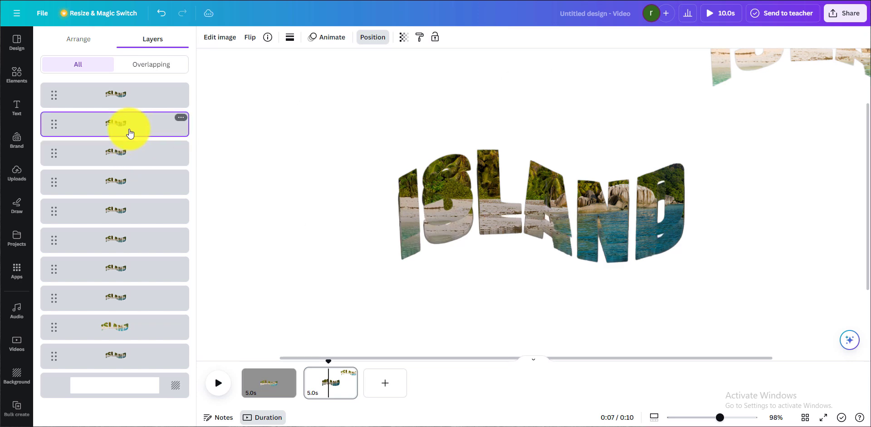
click(130, 96)
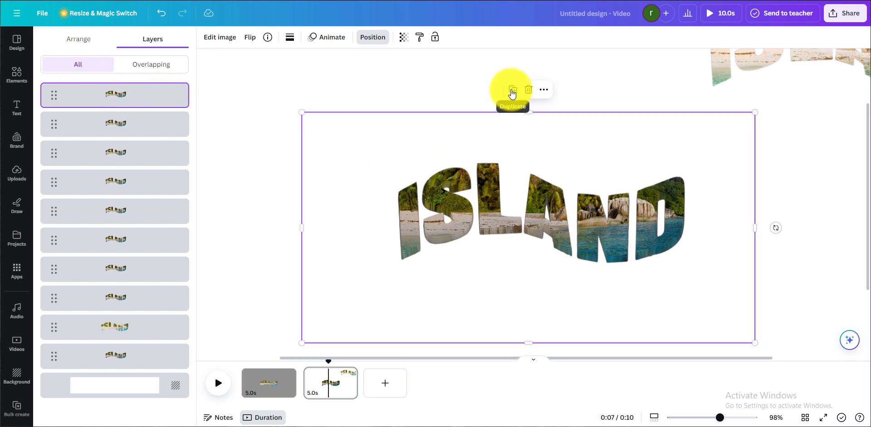
Duplicate the topmost darkened ISLAND copy and align it over the stack with a slight upward offset.
click(511, 93)
drag(485, 138, 437, 173)
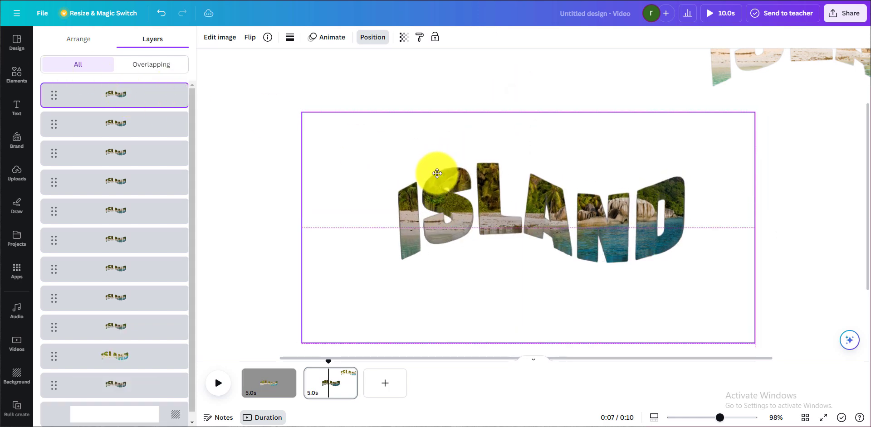
key(Up)
key(Up)
key(Up)
key(Up)
key(Up)
key(Up)
key(Up)
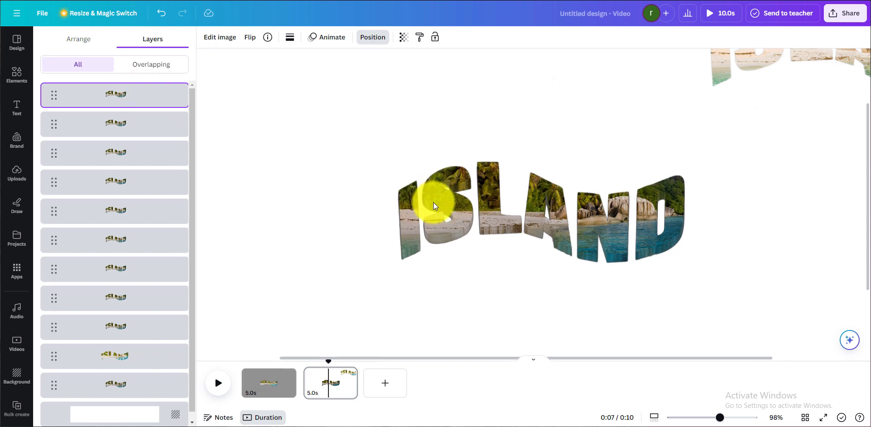
drag(434, 203, 433, 202)
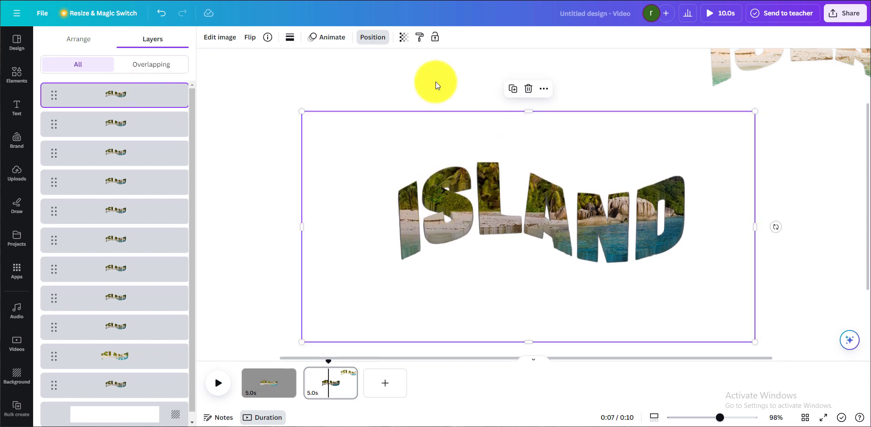
Bring the bright ISLAND cut-out to the front and position it exactly over the darkened stack.
click(391, 102)
drag(696, 72, 491, 130)
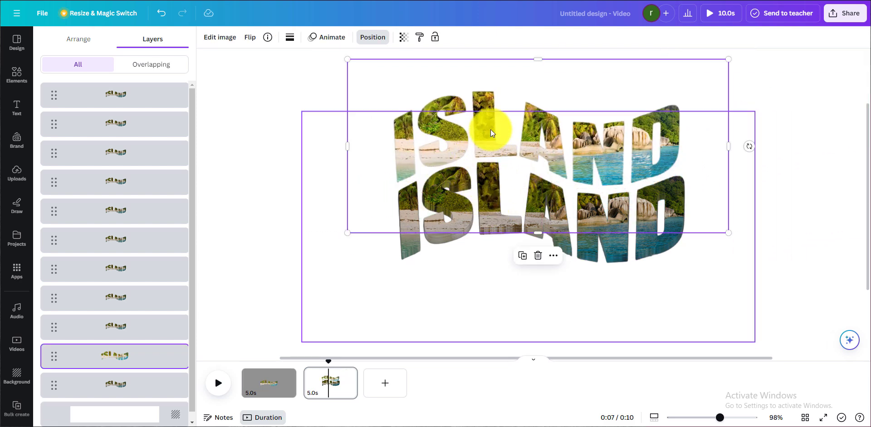
right_click(443, 72)
mouse_move(563, 182)
click(624, 183)
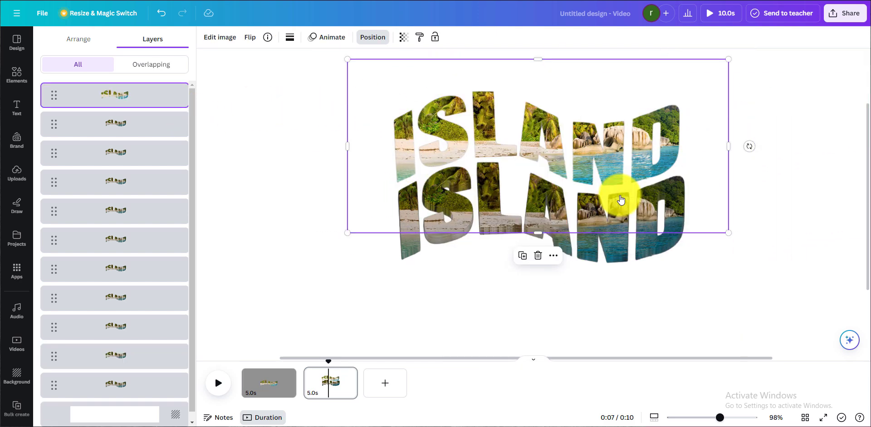
drag(493, 118, 499, 183)
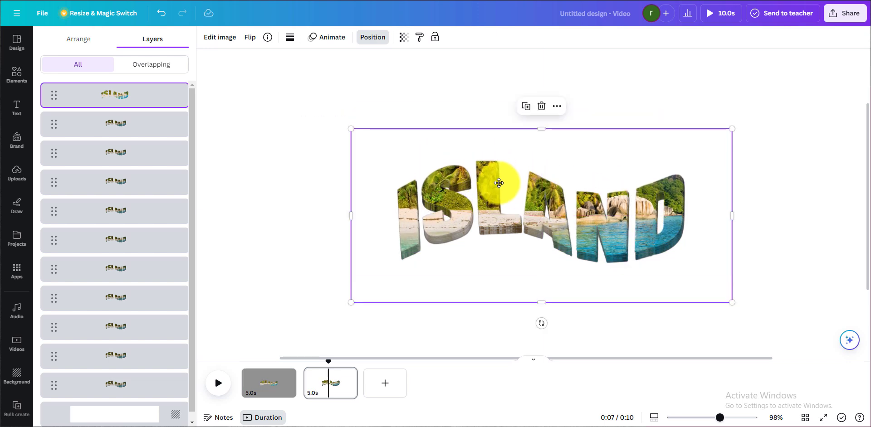
click(603, 99)
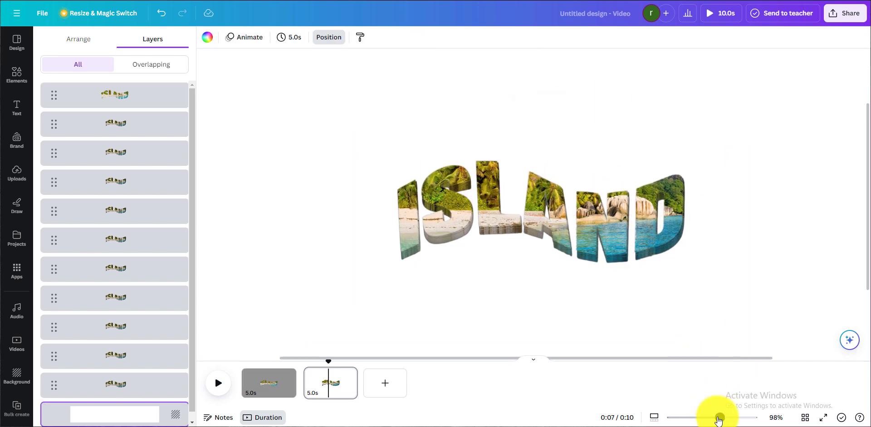
Set the bright ISLAND image's white balance temperature to 50.
mouse_move(720, 417)
mouse_down()
mouse_move(706, 417)
mouse_move(714, 417)
mouse_up()
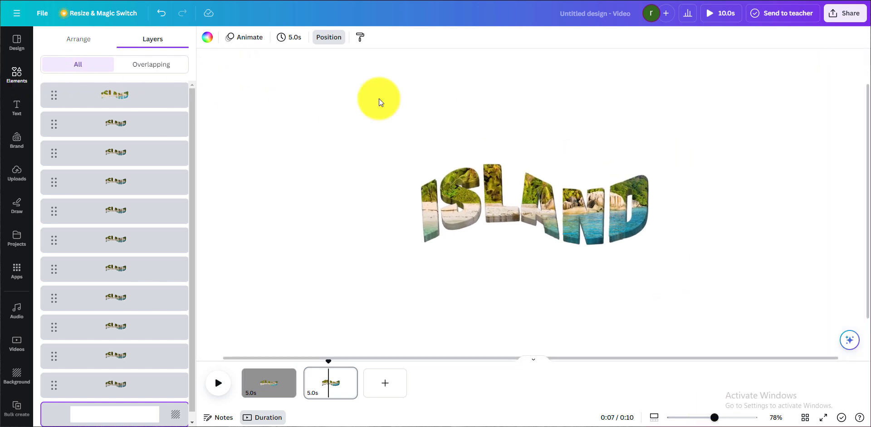
click(489, 211)
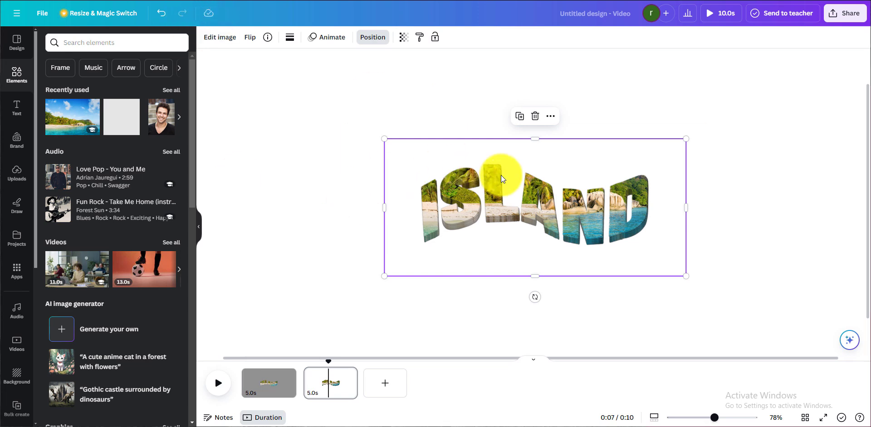
click(211, 39)
click(117, 43)
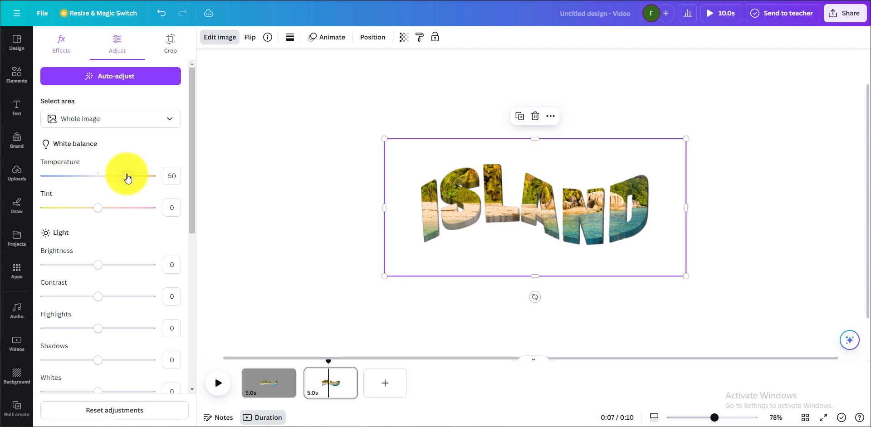
click(238, 83)
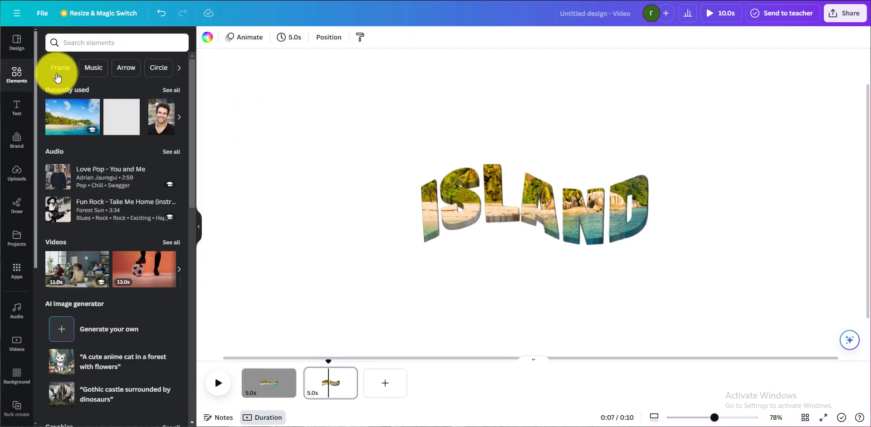
Search the elements for "green bushes for landscape up view".
click(101, 42)
text(green b)
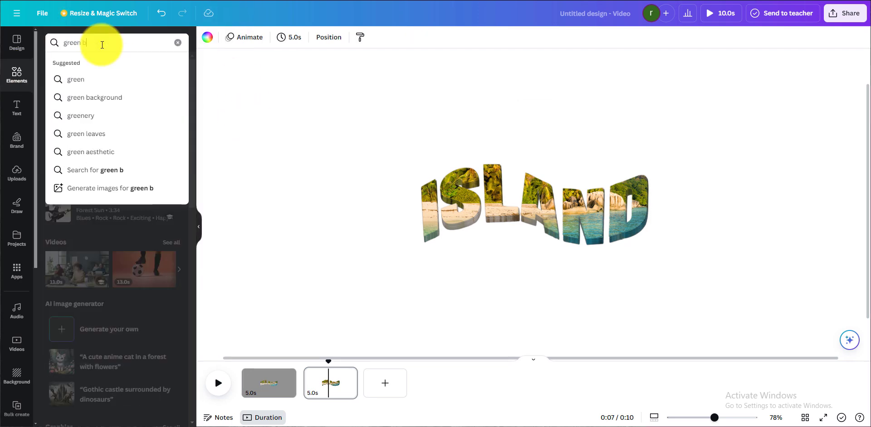
text(ushes for )
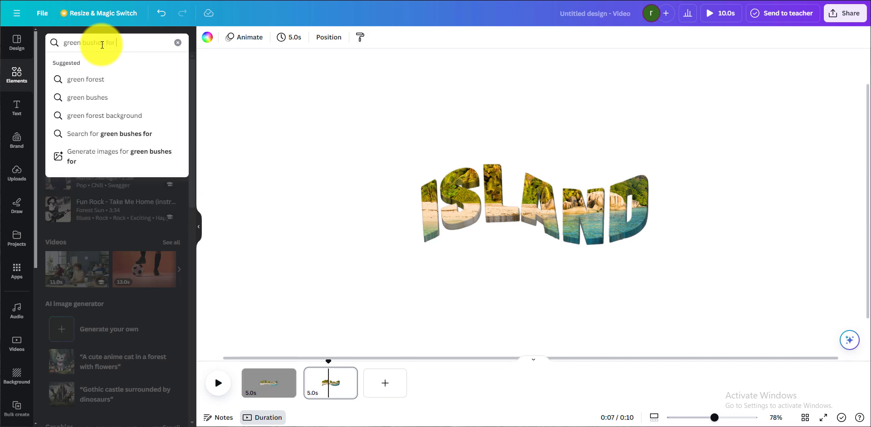
text(landsca)
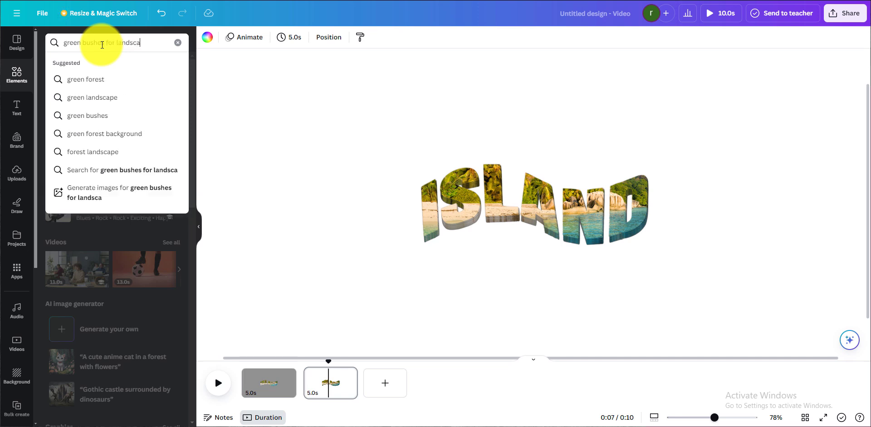
text(pe up v)
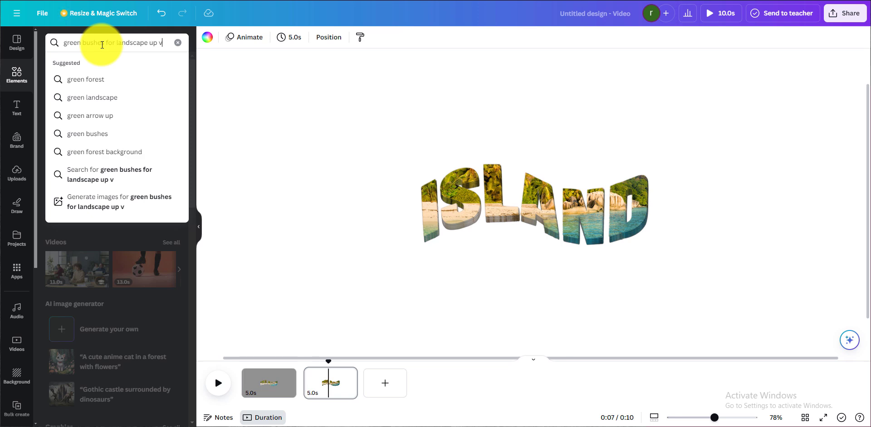
text(iew)
key(Return)
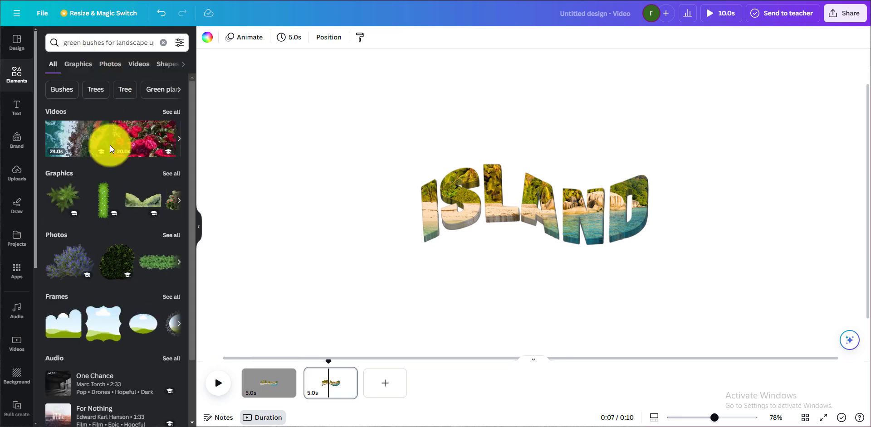
Insert the top-view palm plant graphic, shrink it to a small tuft and place it on the letter I.
click(166, 176)
click(68, 119)
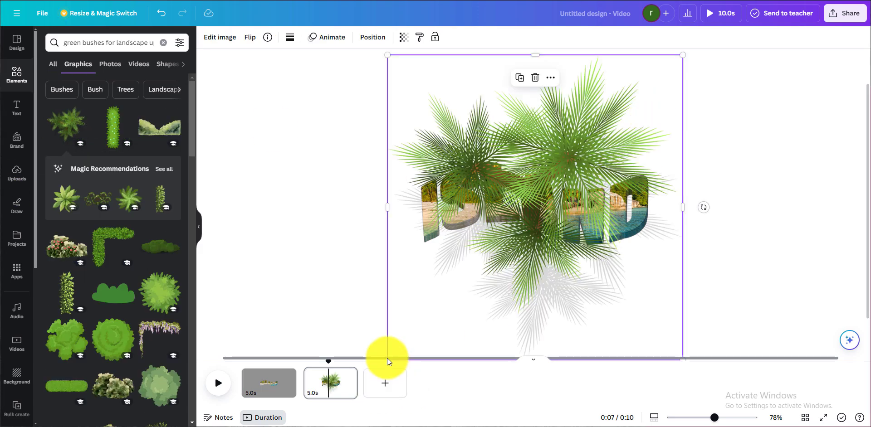
drag(387, 55, 547, 239)
drag(592, 328, 442, 278)
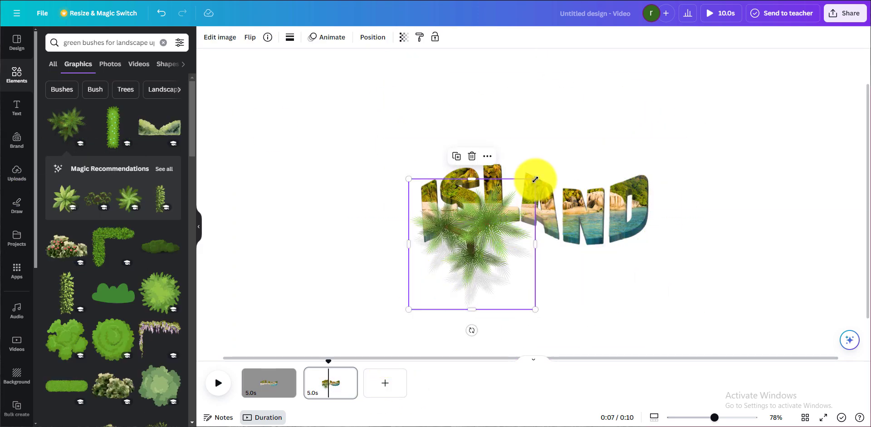
drag(535, 180, 418, 301)
drag(715, 418, 732, 417)
drag(274, 146, 342, 316)
Duplicate the small palm plant repeatedly and spread the copies over the sand areas of the letters S, L and A.
click(276, 265)
click(327, 279)
drag(393, 329, 413, 287)
click(377, 271)
click(398, 249)
drag(434, 269, 491, 287)
click(429, 264)
click(475, 248)
drag(542, 281, 534, 301)
Place further copies of the small palm plant on the letters N and D.
click(519, 262)
drag(578, 308, 627, 295)
click(567, 255)
drag(716, 279, 714, 281)
click(699, 243)
drag(757, 284, 765, 281)
click(751, 246)
drag(816, 272, 682, 261)
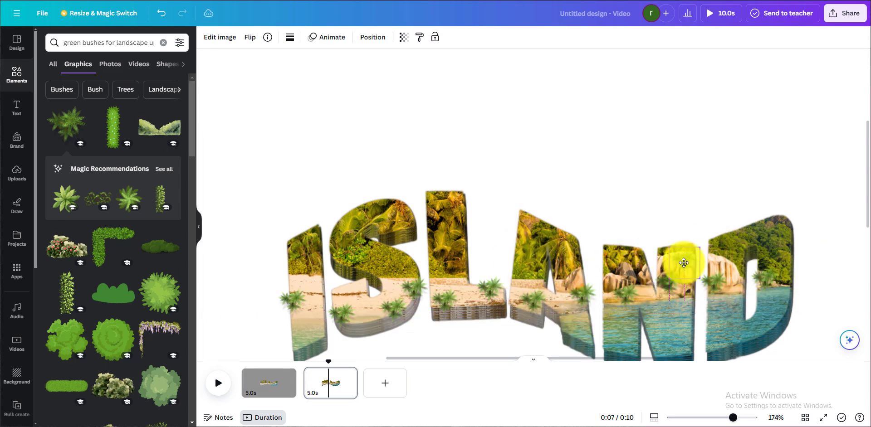
Duplicate the palm plant on the letter I and place the copy beside it, leaving nothing selected.
click(292, 299)
click(277, 263)
drag(302, 318, 314, 296)
click(348, 284)
drag(733, 417, 717, 418)
click(351, 131)
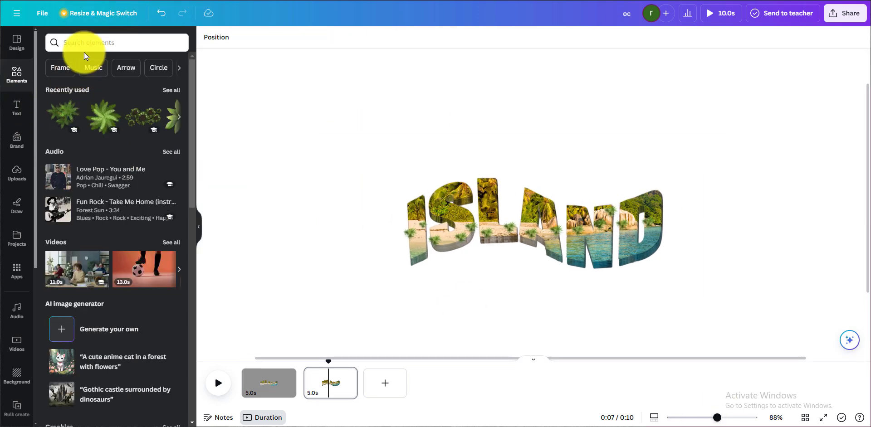
Search the element graphics for "coconut tree", refining the search to "coconut tree up view".
click(85, 43)
text(cocon)
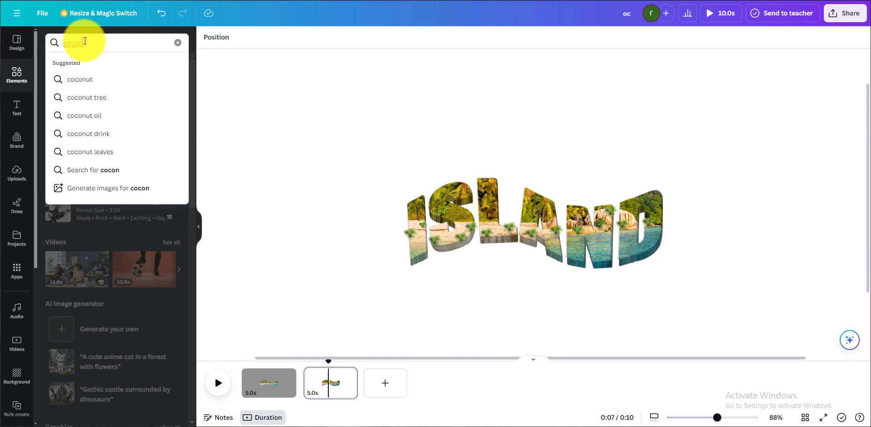
click(101, 97)
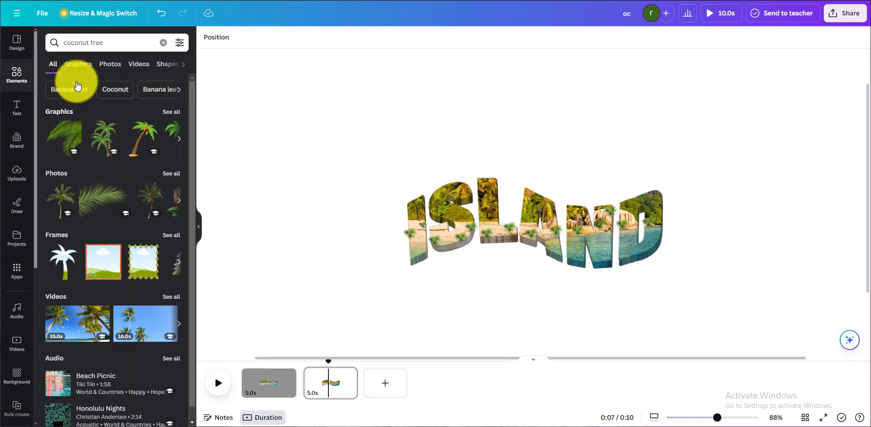
click(78, 64)
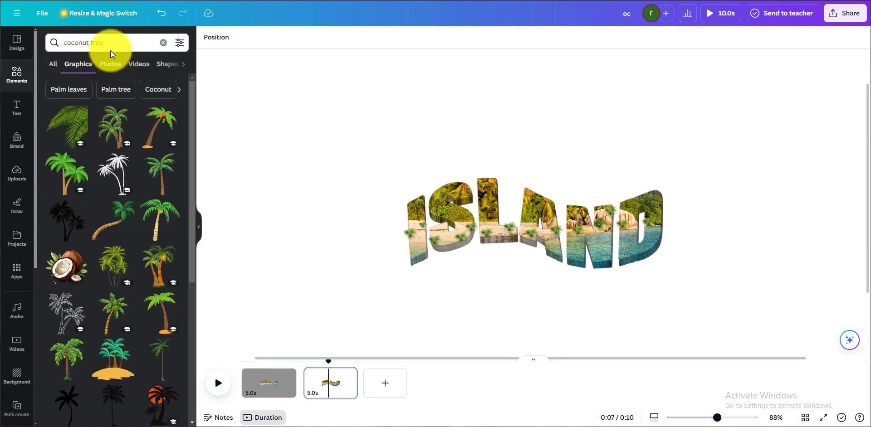
click(117, 43)
text(up view)
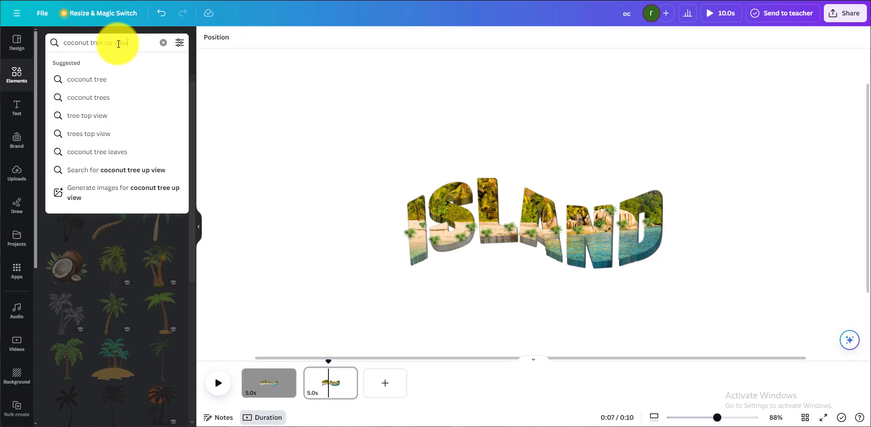
key(Return)
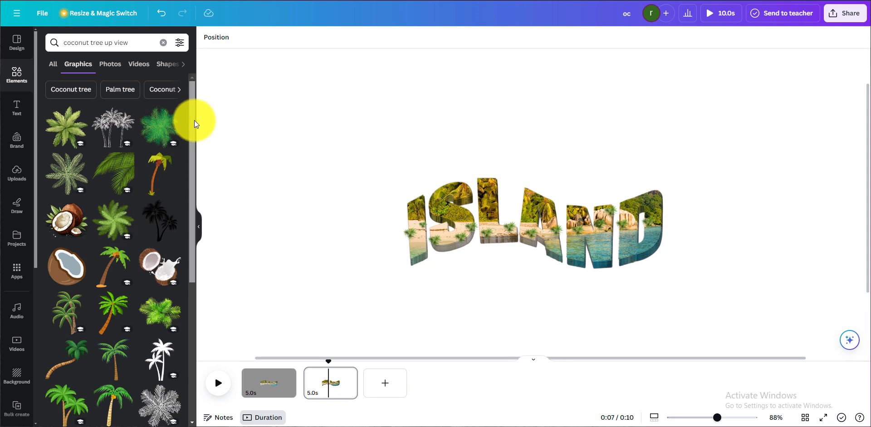
Insert the tall, slender coconut tree graphic, shrink it to a small tree and place it over the letter L.
drag(194, 121, 198, 324)
click(169, 194)
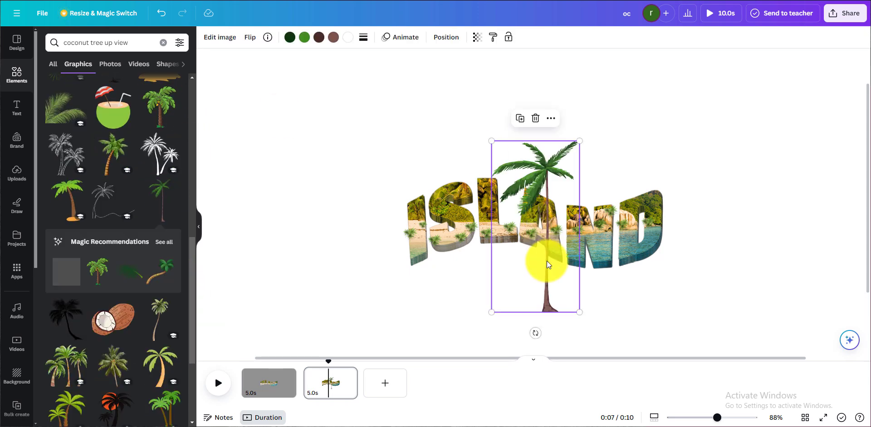
drag(578, 311, 484, 172)
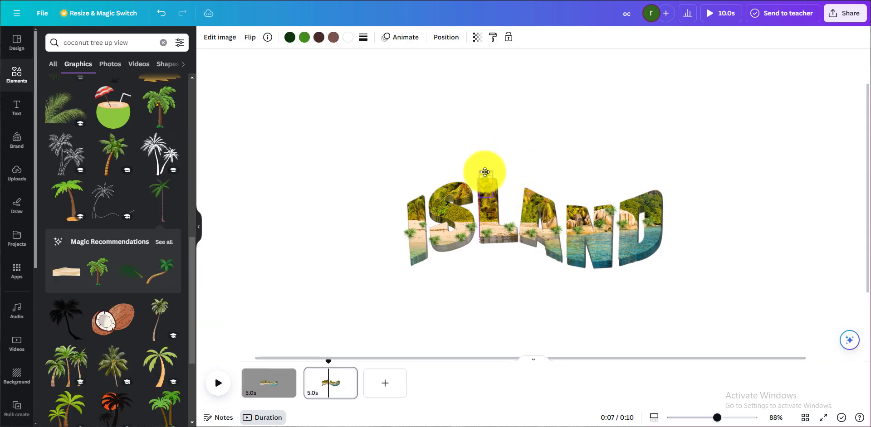
click(485, 172)
click(486, 129)
click(486, 189)
click(428, 127)
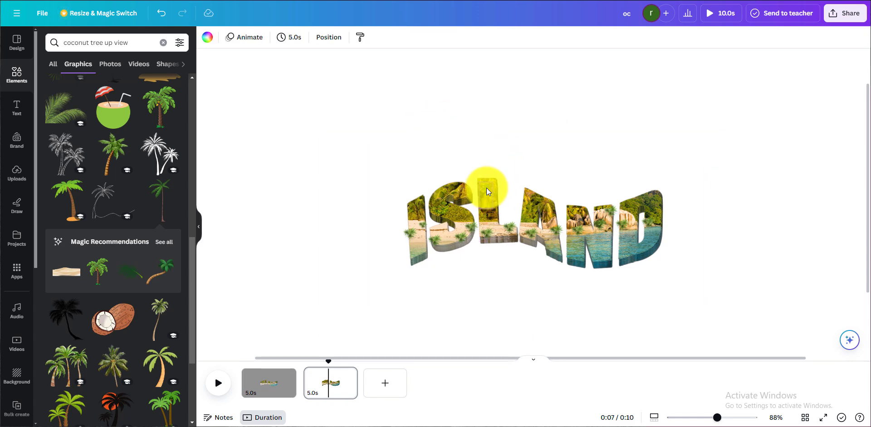
Move the coconut tree to the letter S, reduce it further and position it standing on the letter's upper edge.
drag(486, 192, 452, 176)
click(425, 126)
click(426, 195)
click(440, 186)
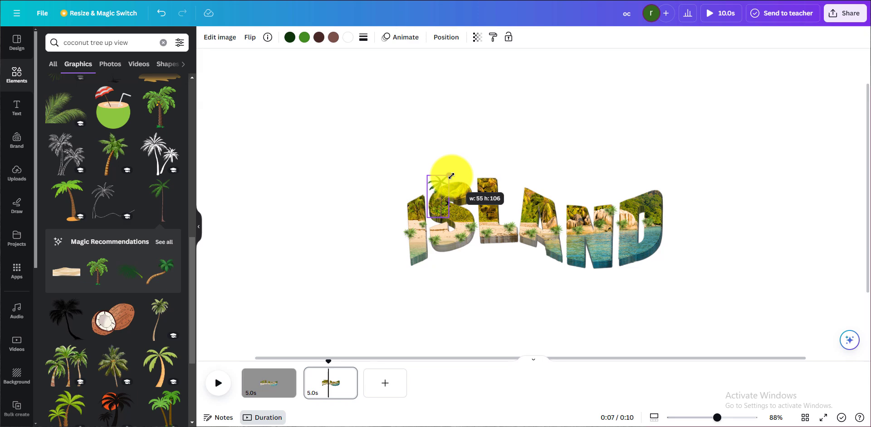
double_click(440, 207)
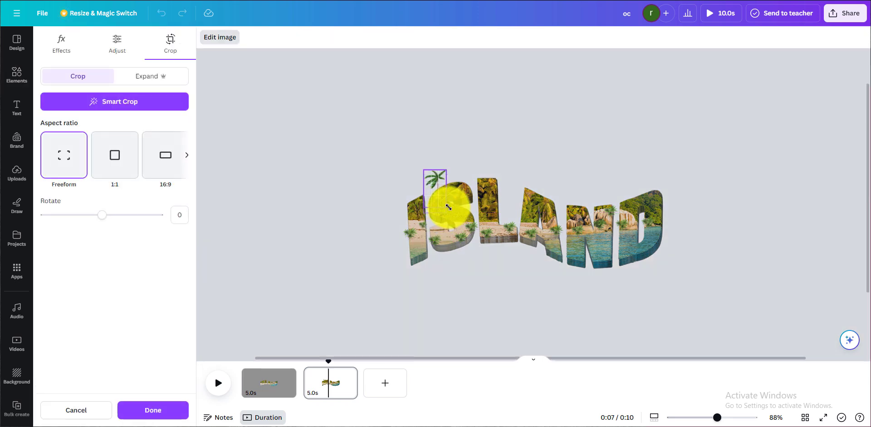
click(382, 185)
drag(739, 421, 730, 418)
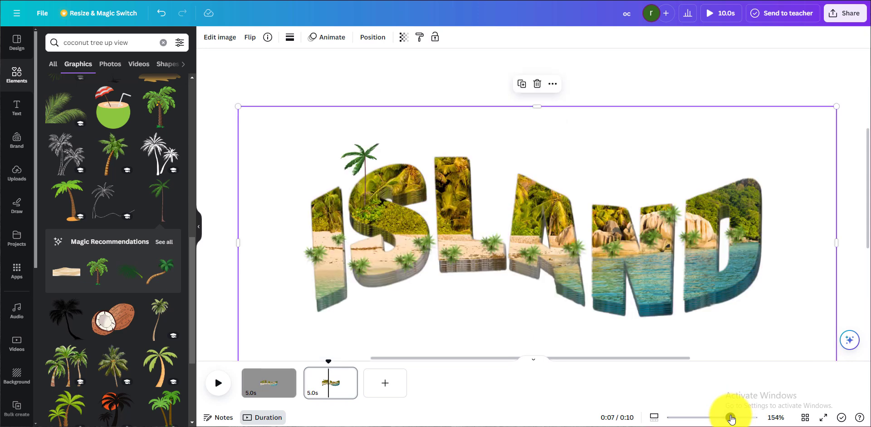
drag(364, 168, 380, 167)
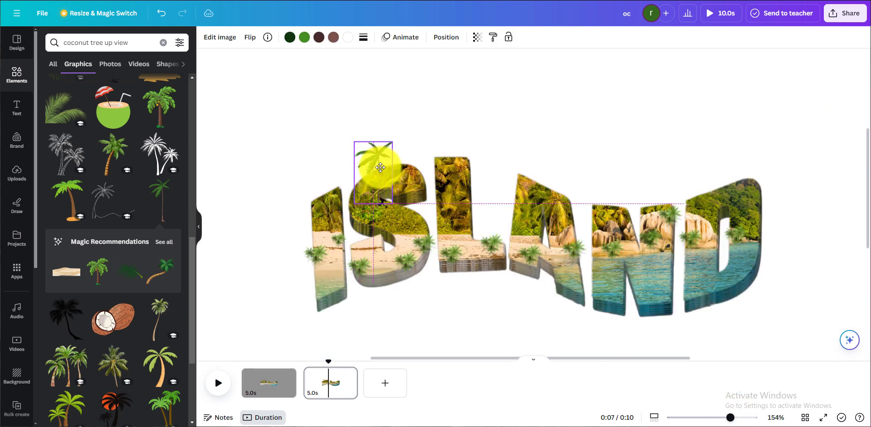
Duplicate the coconut tree, place the copy at the top of the first letter A and flip it horizontally.
click(358, 123)
drag(444, 171, 535, 182)
click(250, 37)
click(257, 62)
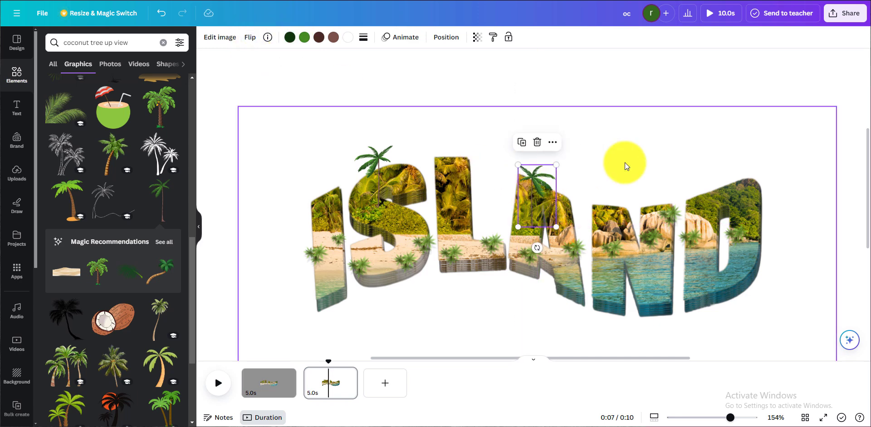
Insert the coconut palm cluster graphic, shrink it to a small tree and place it on the upper outer corner of the letter D.
drag(192, 253, 189, 304)
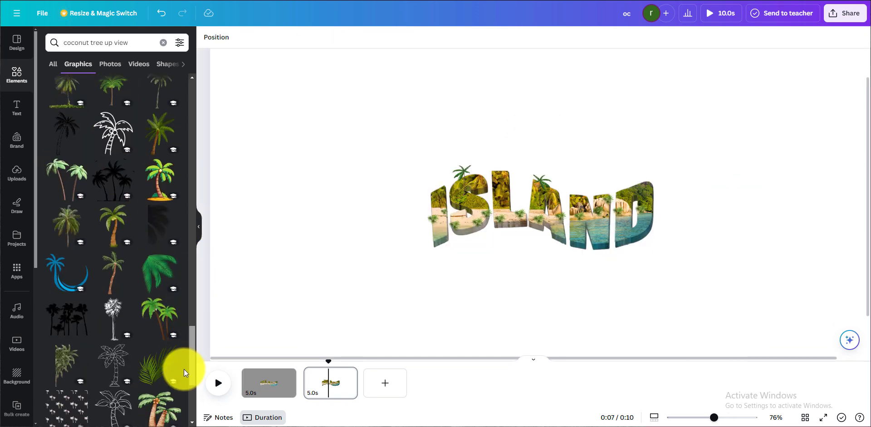
click(55, 374)
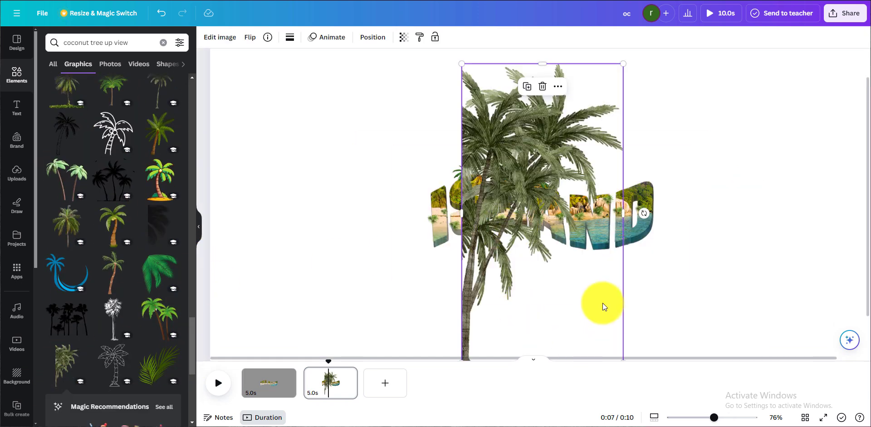
drag(613, 291, 475, 86)
drag(479, 70, 533, 217)
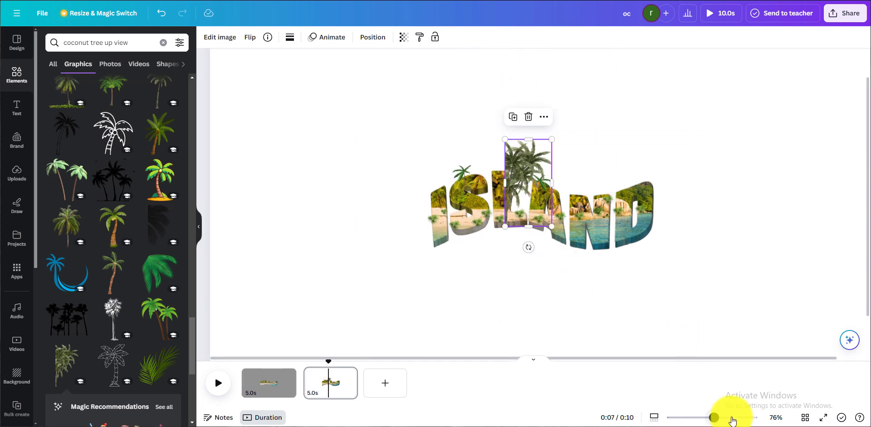
click(731, 418)
drag(570, 78, 780, 176)
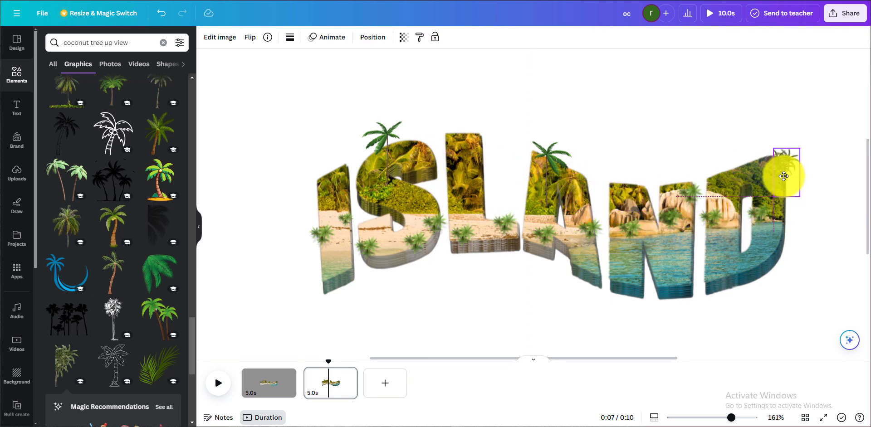
click(812, 160)
click(779, 182)
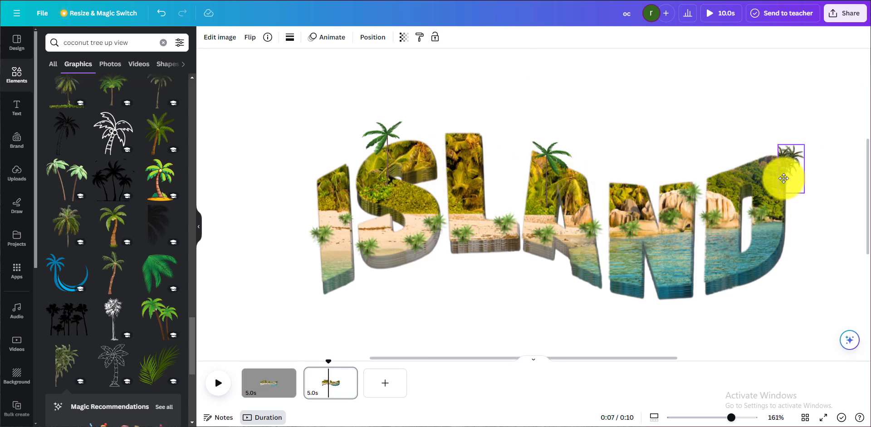
Nudge the coconut tree on the letter S slightly lower, leaving nothing selected.
drag(731, 418, 715, 418)
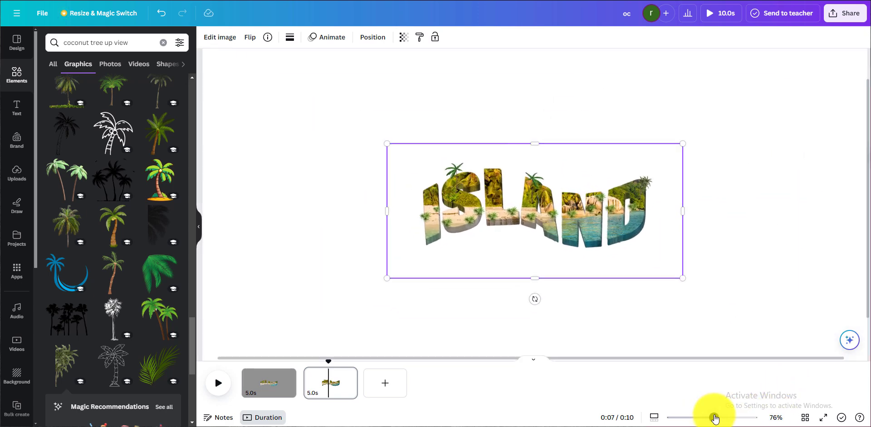
click(462, 171)
click(402, 155)
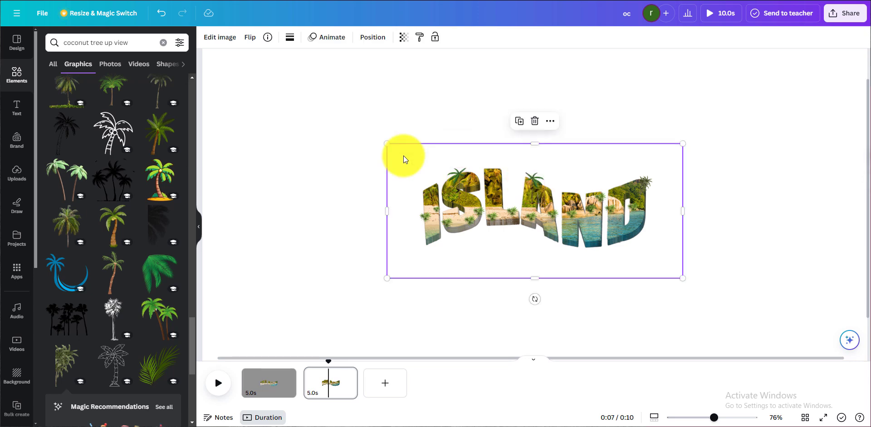
click(461, 195)
click(391, 190)
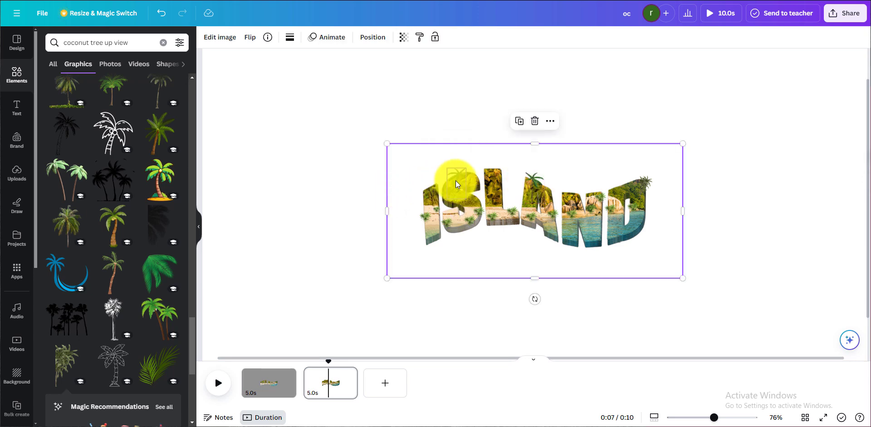
drag(456, 180, 460, 181)
key(Delete)
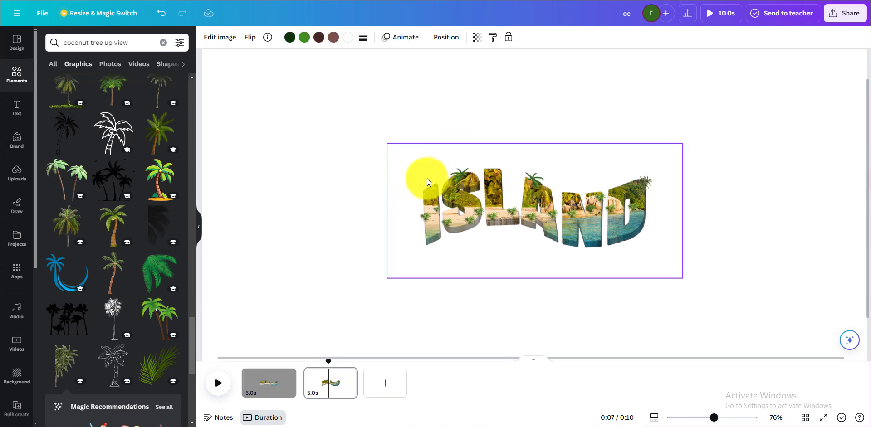
click(349, 180)
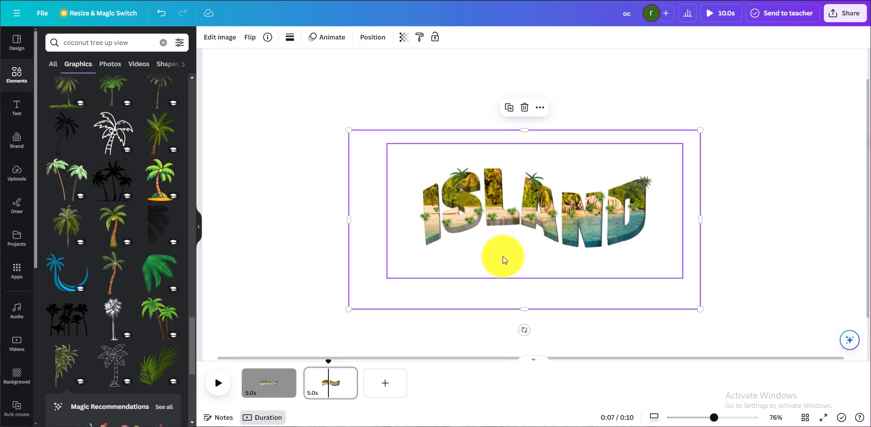
click(375, 91)
Download only page 2 as a PNG at size 3.125 with a transparent background.
click(845, 13)
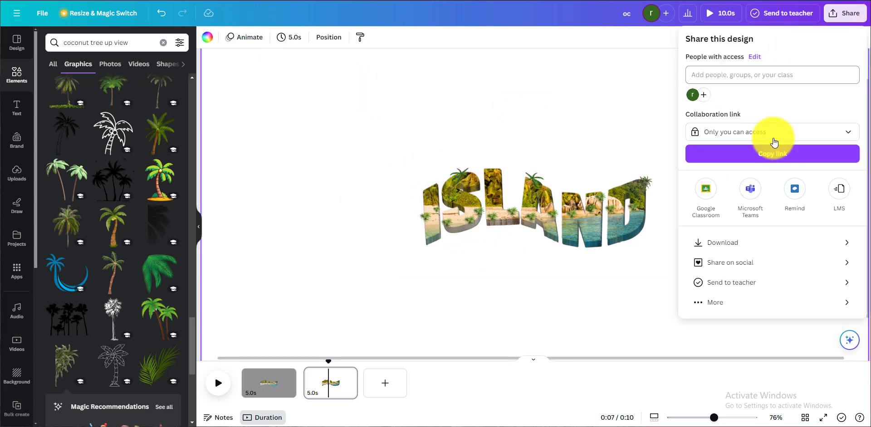
click(709, 242)
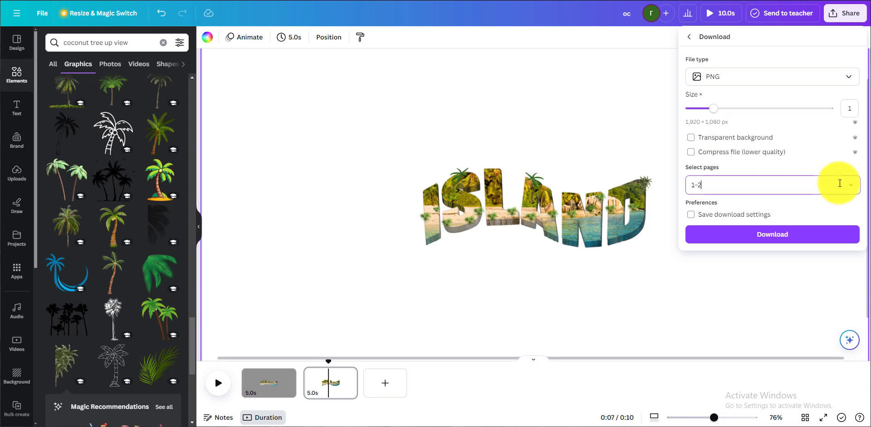
click(849, 185)
click(746, 237)
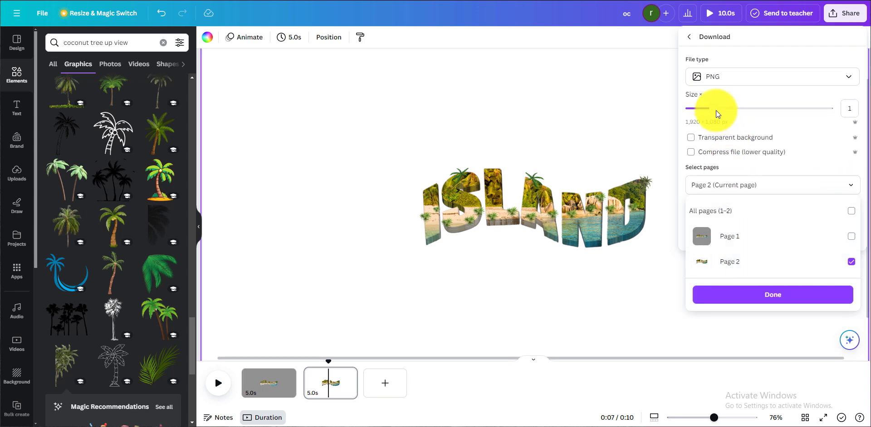
drag(715, 108, 835, 109)
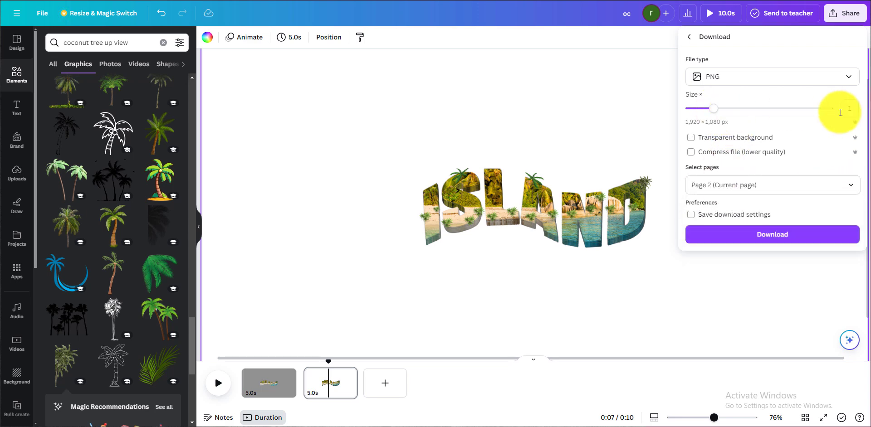
click(777, 236)
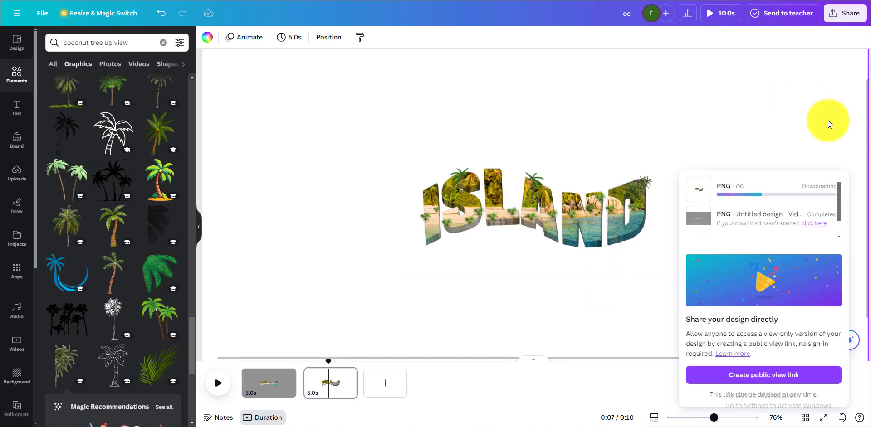
click(828, 121)
Add a blank third page and upload the downloaded oc.png to the design's images.
drag(712, 418, 700, 418)
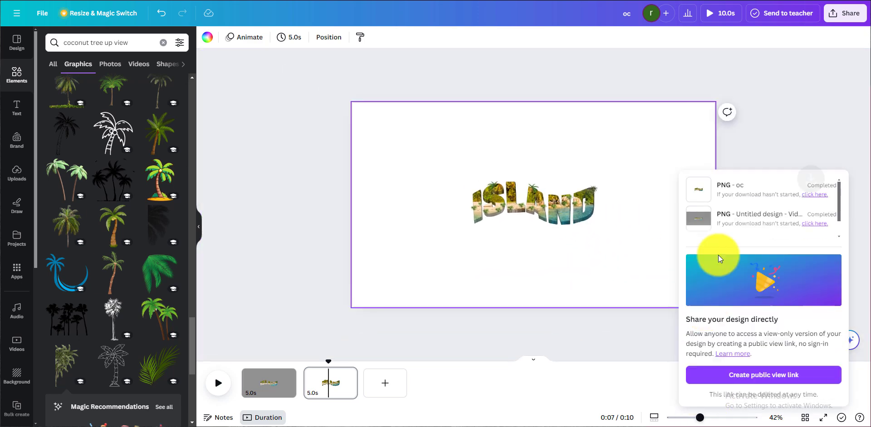
click(753, 132)
click(385, 386)
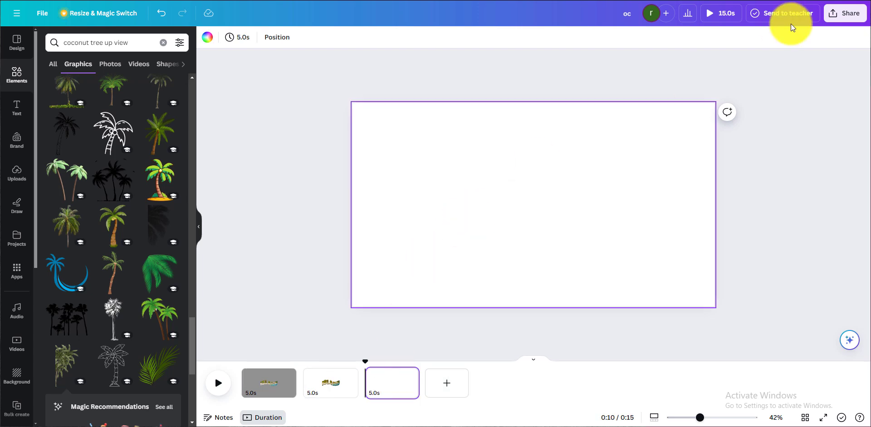
click(811, 1)
drag(744, 29, 204, 127)
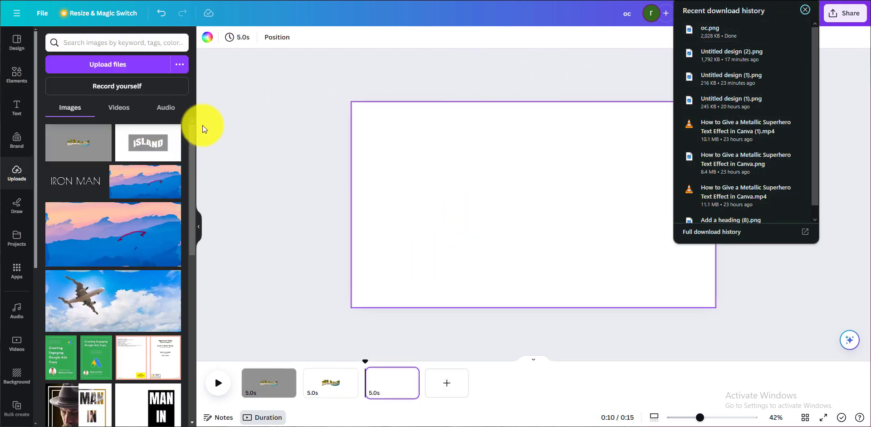
click(520, 98)
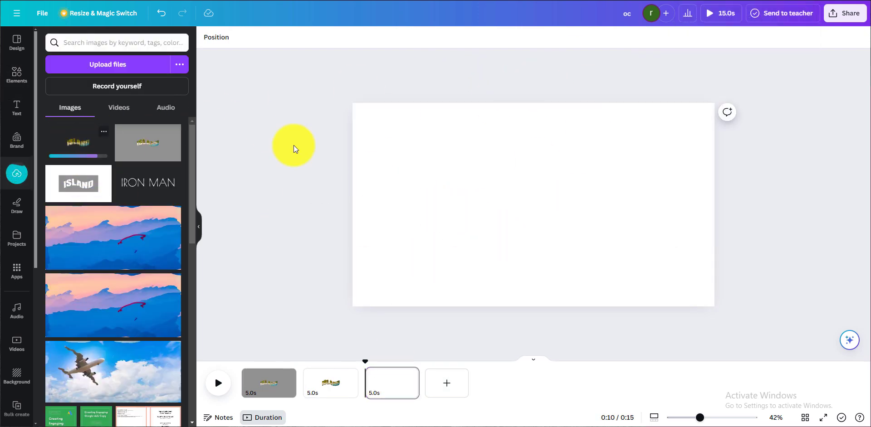
Put the uploaded transparent ISLAND image on the blank page, enlarge it beyond the page edges and centre the lettering.
drag(398, 128, 319, 84)
drag(669, 282, 829, 372)
drag(684, 312, 606, 243)
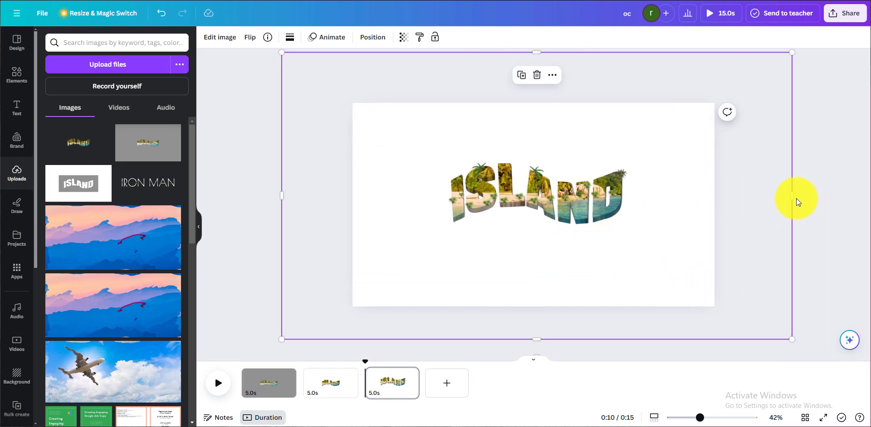
Crop the empty margins on all four sides of the ISLAND image and recentre it horizontally on the page.
drag(789, 195, 694, 195)
drag(304, 198, 373, 196)
drag(535, 78, 533, 123)
drag(533, 339, 540, 286)
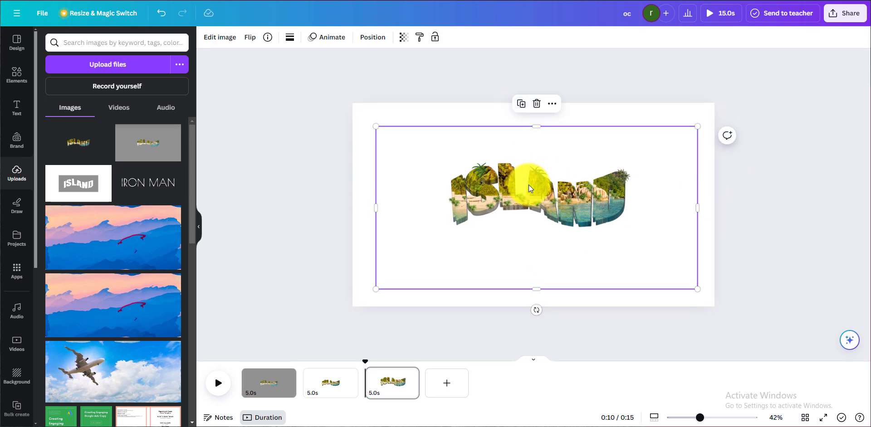
mouse_move(525, 184)
mouse_down()
mouse_move(525, 166)
mouse_move(529, 185)
mouse_up()
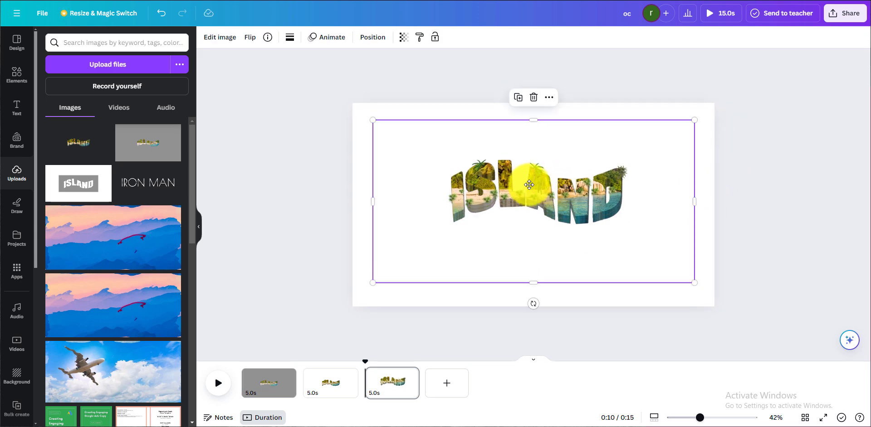
Duplicate the ISLAND image with the copy slightly below the original and set the copy's transparency to 63.
click(547, 286)
click(546, 282)
key(ctrl+z)
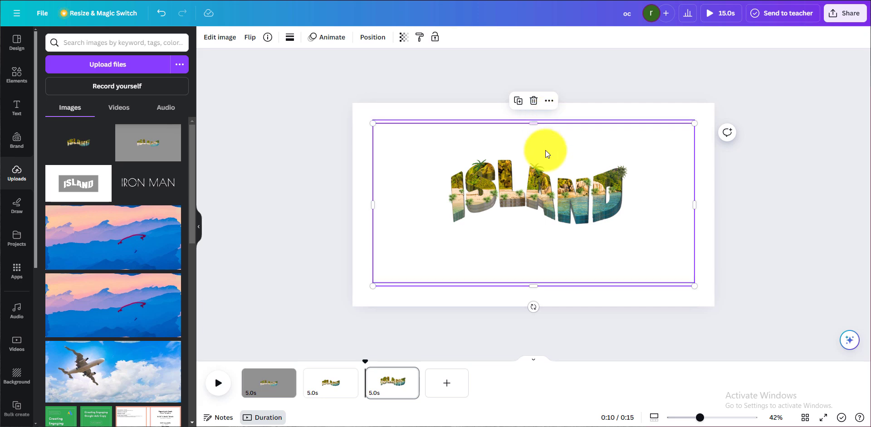
click(403, 37)
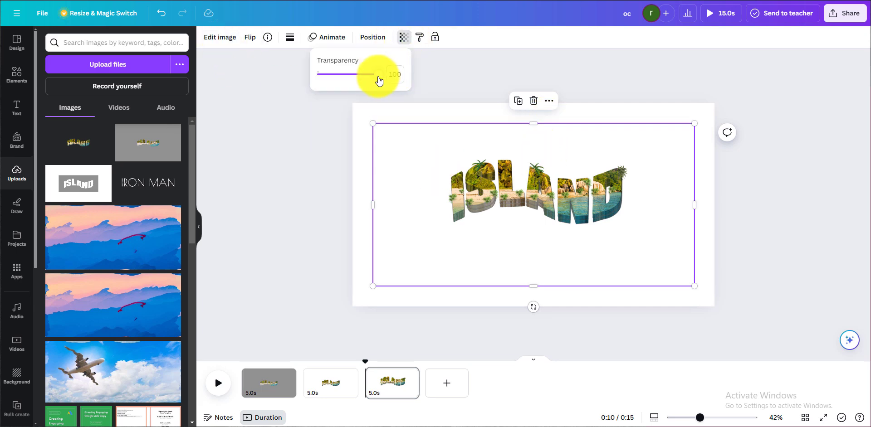
drag(378, 75, 328, 82)
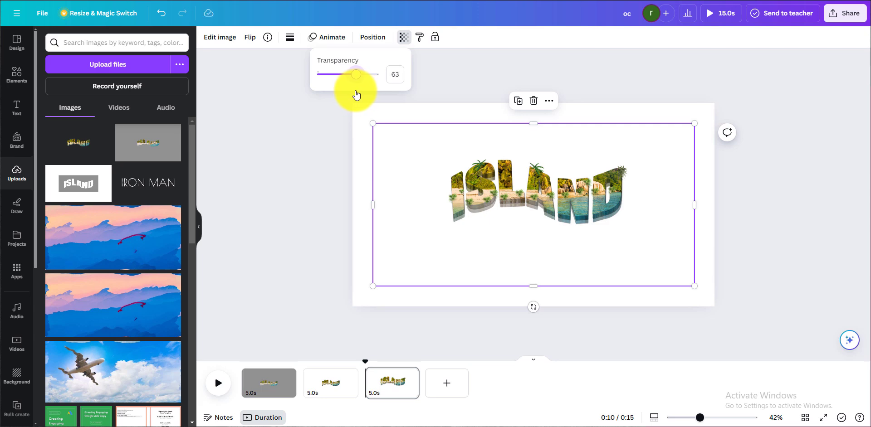
click(639, 110)
drag(711, 421, 710, 420)
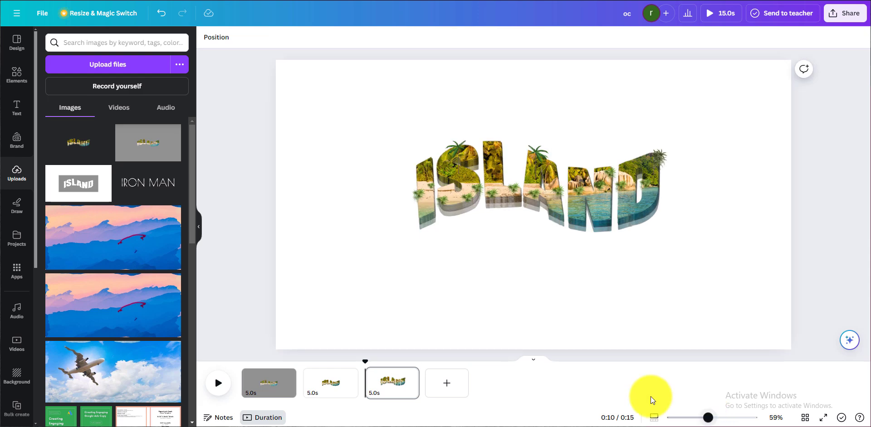
drag(522, 166, 523, 166)
click(543, 323)
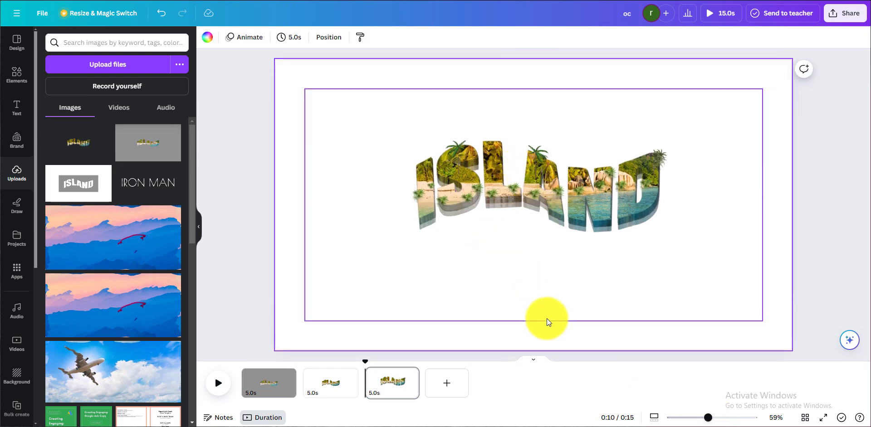
click(545, 225)
click(778, 164)
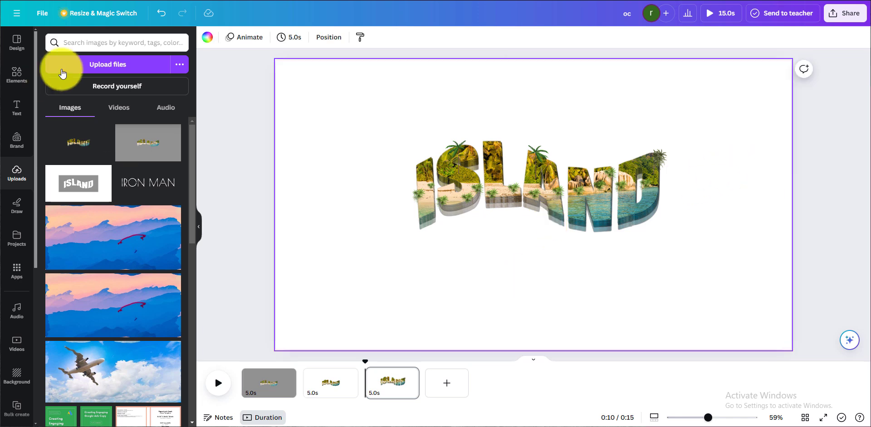
Search the photos for "desert from up view" and add the aerial photo of a sandy coastline and turquoise sea to the page.
triple_click(95, 43)
text(d)
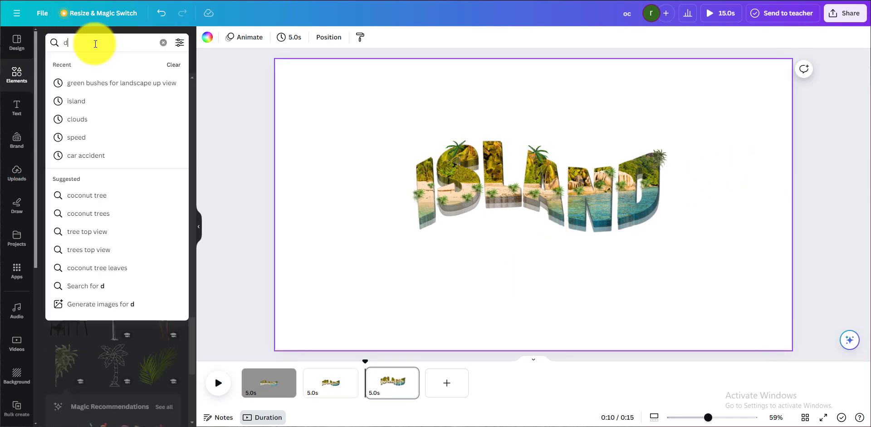
text(esert)
key(Return)
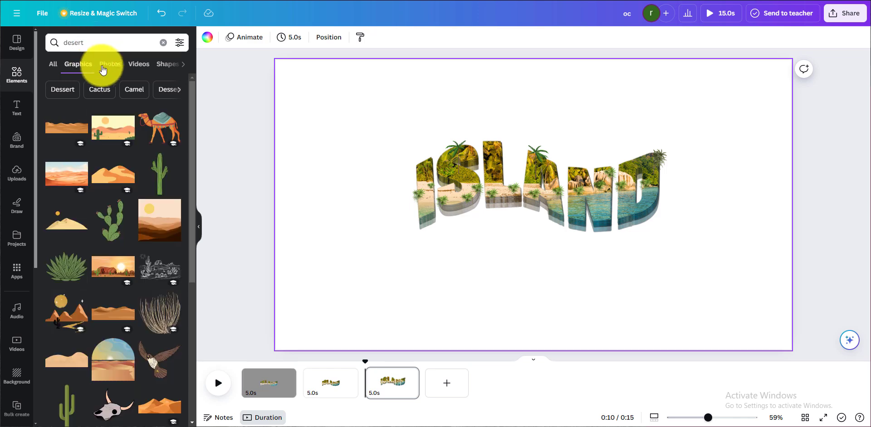
click(110, 64)
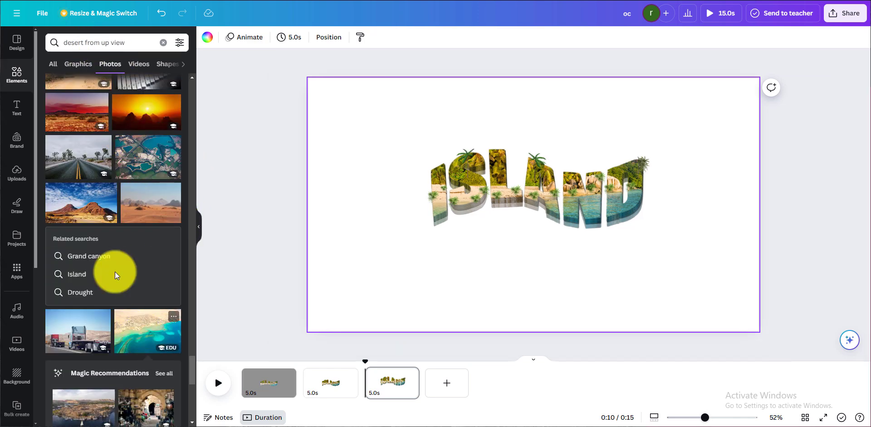
click(148, 331)
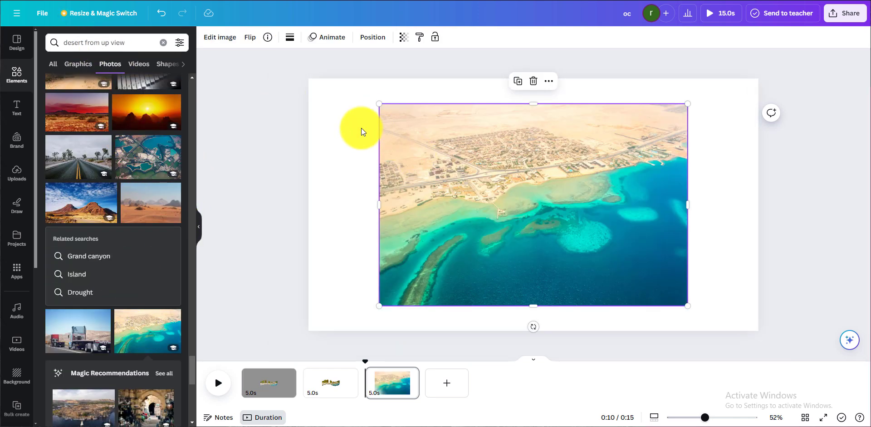
Enlarge the coastline photo until it covers the whole page and set it as the page background behind the ISLAND lettering.
drag(412, 144, 328, 54)
drag(607, 232, 751, 348)
drag(461, 249, 467, 247)
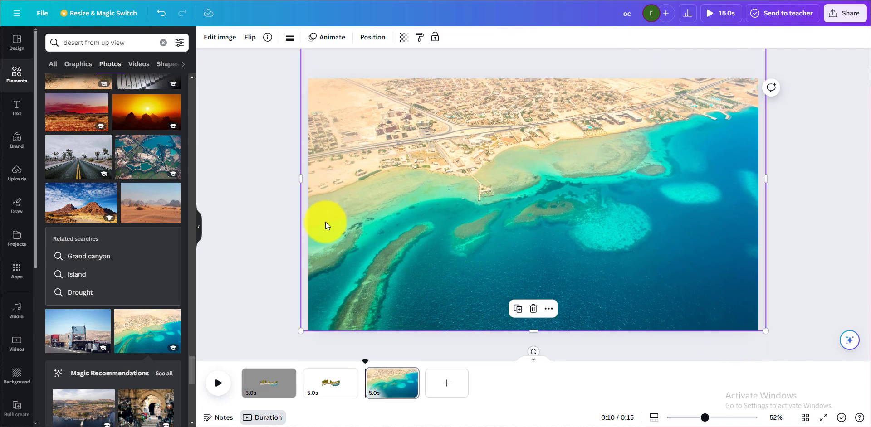
right_click(346, 254)
click(381, 392)
Enlarge and reposition the coastline photo within the background crop so the sea lies behind the ISLAND lettering.
drag(705, 417, 692, 417)
double_click(407, 216)
drag(403, 119, 326, 62)
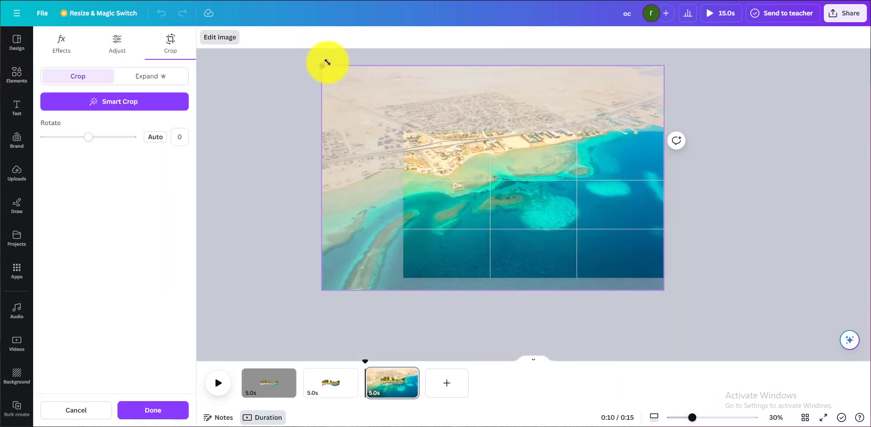
drag(365, 119, 416, 155)
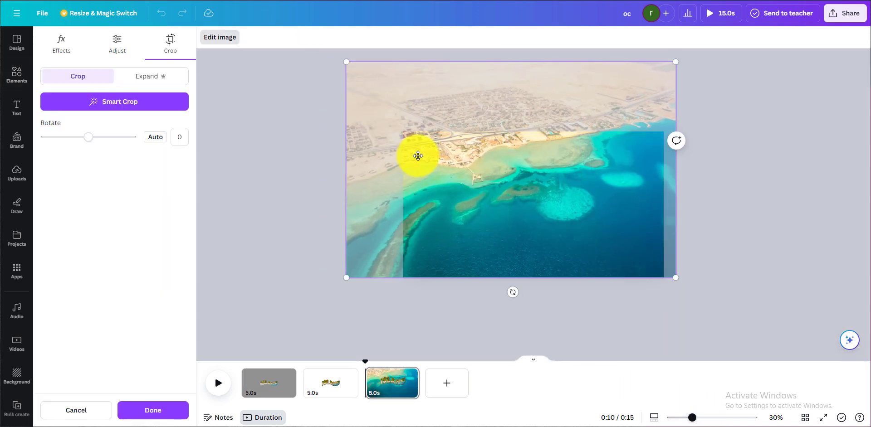
click(312, 137)
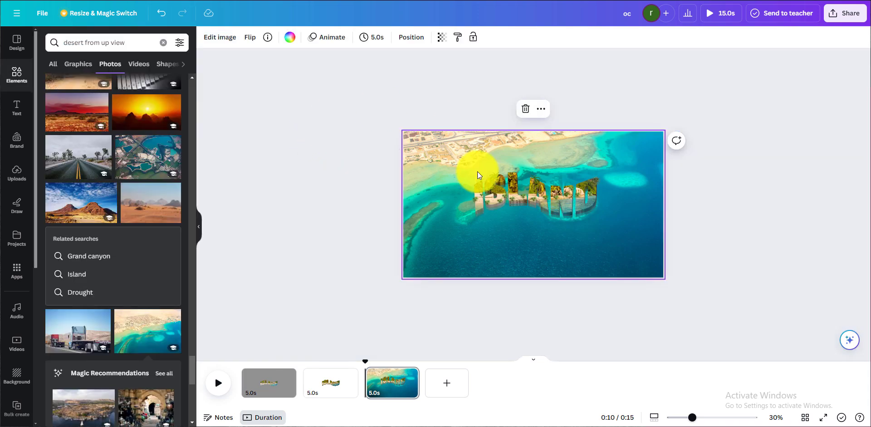
click(317, 74)
Apply an Outline shadow with size 0 to the ISLAND image.
drag(693, 418, 705, 418)
click(518, 245)
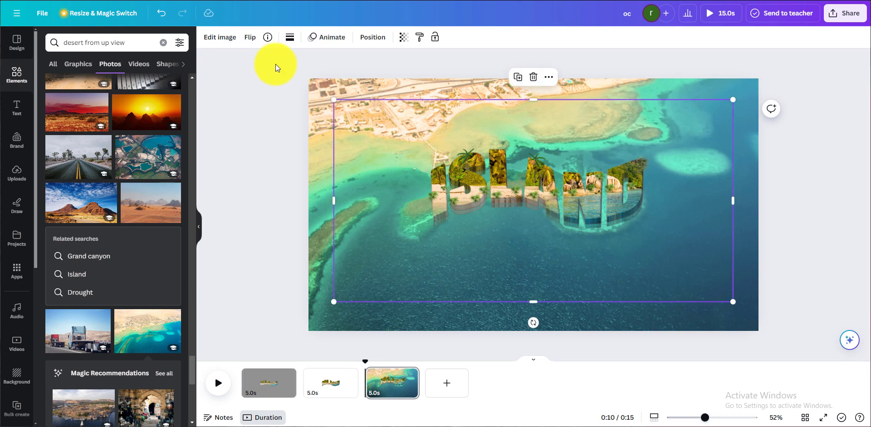
click(220, 36)
click(57, 323)
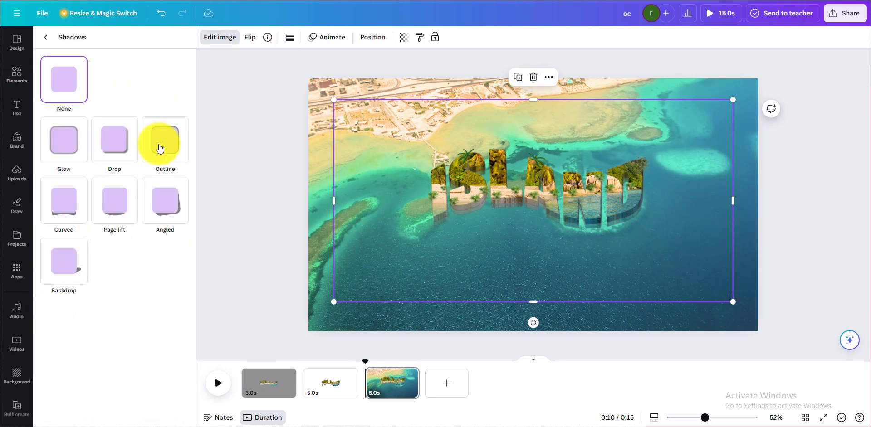
click(164, 140)
drag(69, 326, 14, 323)
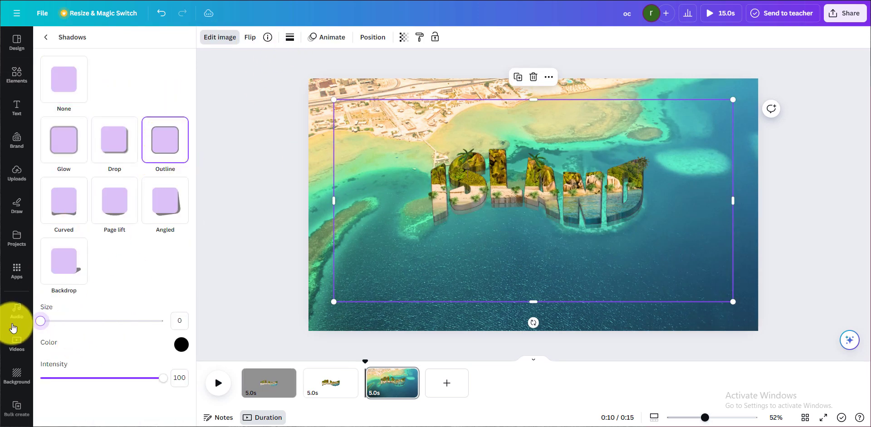
Set the ISLAND image's outline colour to white #FFFFFF and its size to 2.
click(181, 349)
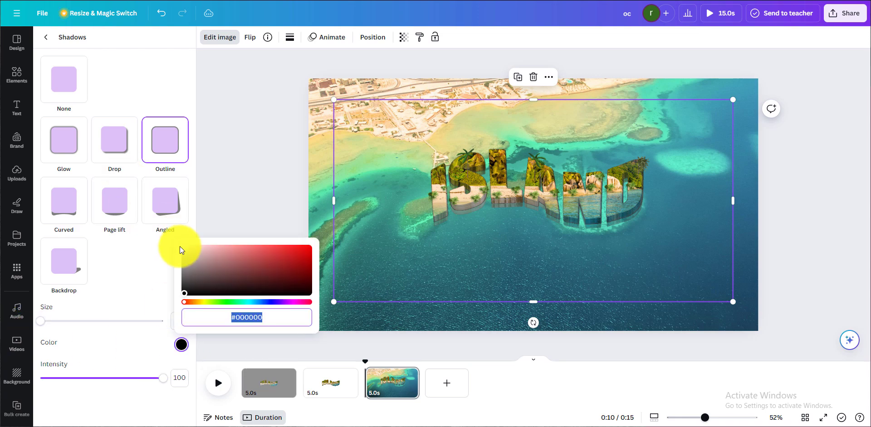
click(182, 246)
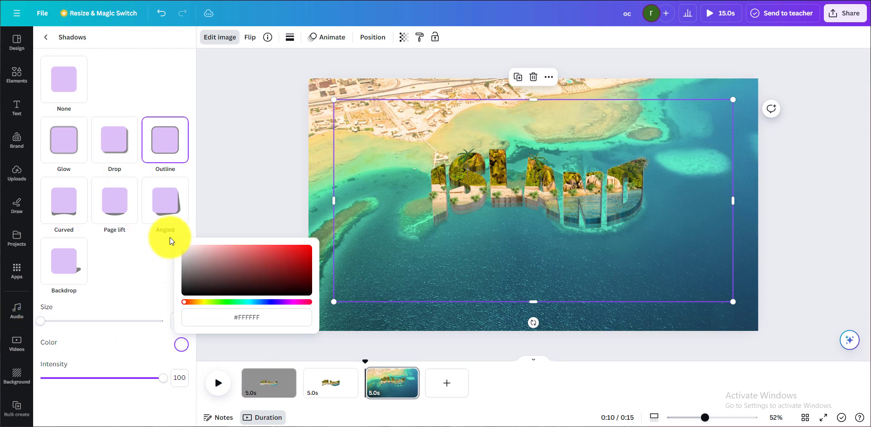
click(36, 323)
drag(37, 323, 43, 323)
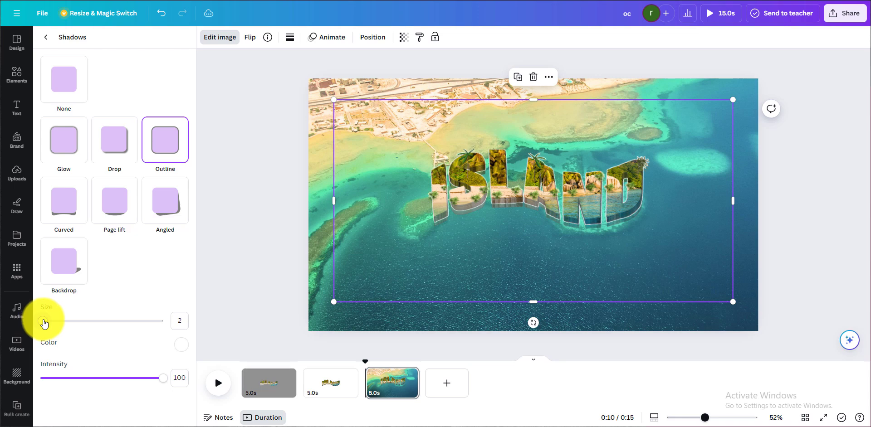
click(242, 230)
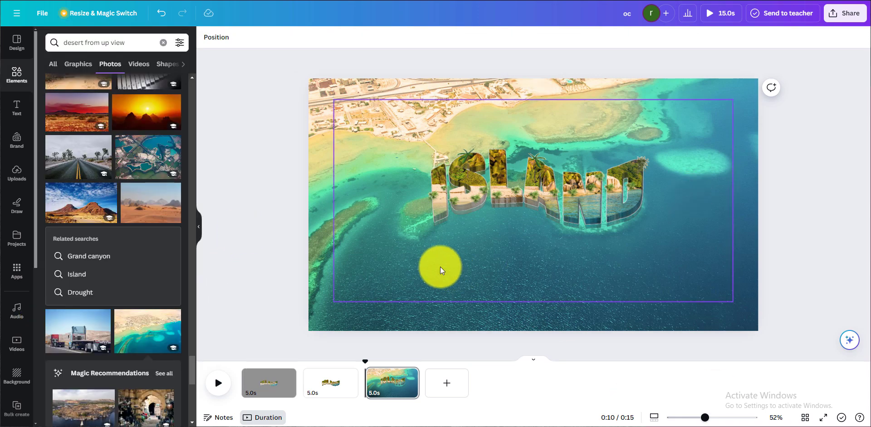